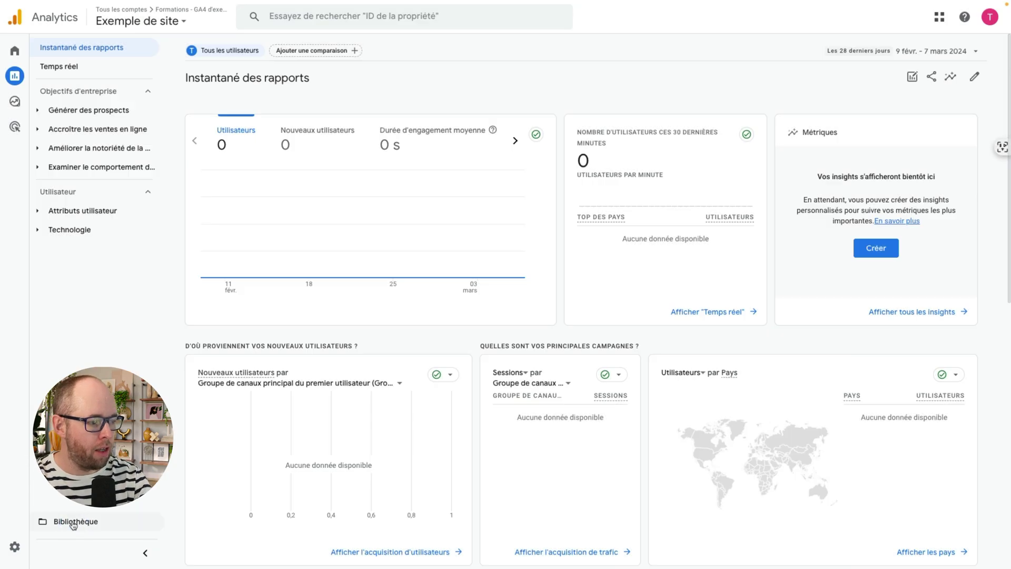
# - Open the report library (Bibliothèque)
pyautogui.click(73, 523)
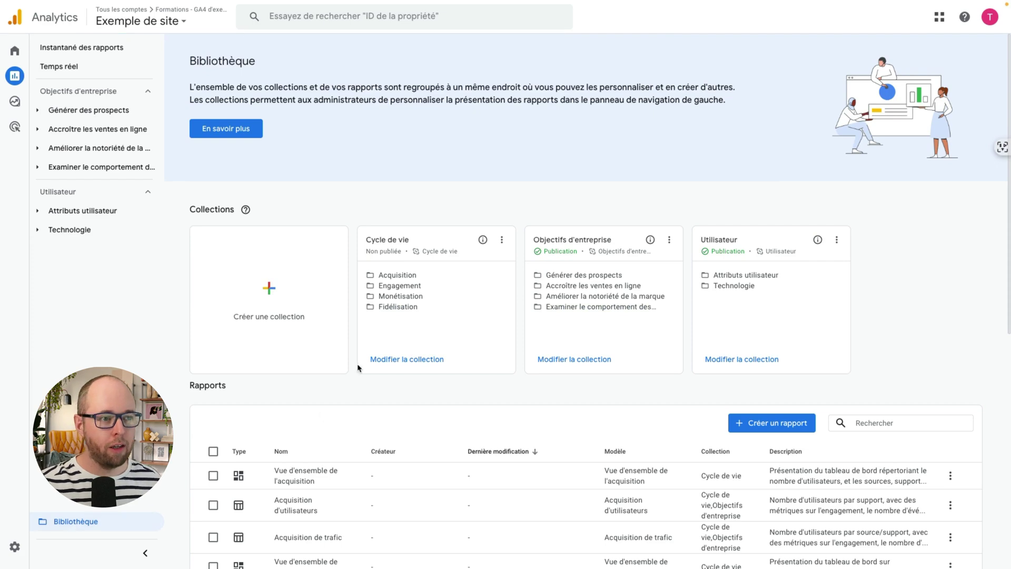
pyautogui.moveTo(605, 227)
pyautogui.mouseDown()
pyautogui.moveTo(532, 228)
pyautogui.moveTo(542, 349)
pyautogui.moveTo(616, 335)
pyautogui.mouseUp()
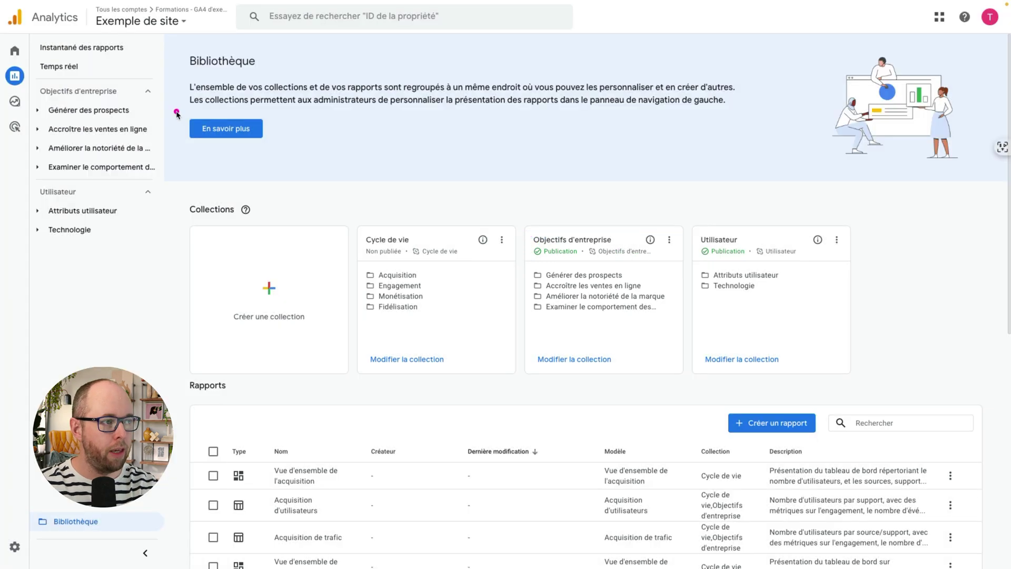
pyautogui.moveTo(126, 75)
pyautogui.mouseDown()
pyautogui.moveTo(74, 75)
pyautogui.moveTo(25, 154)
pyautogui.moveTo(172, 163)
pyautogui.moveTo(132, 80)
pyautogui.mouseUp()
pyautogui.moveTo(742, 217)
pyautogui.mouseDown()
pyautogui.moveTo(709, 220)
pyautogui.moveTo(700, 310)
pyautogui.moveTo(742, 224)
pyautogui.mouseUp()
pyautogui.moveTo(114, 188)
pyautogui.mouseDown()
pyautogui.moveTo(44, 185)
pyautogui.moveTo(142, 248)
pyautogui.mouseUp()
pyautogui.moveTo(447, 218)
pyautogui.mouseDown()
pyautogui.moveTo(334, 263)
pyautogui.moveTo(499, 314)
pyautogui.mouseUp()
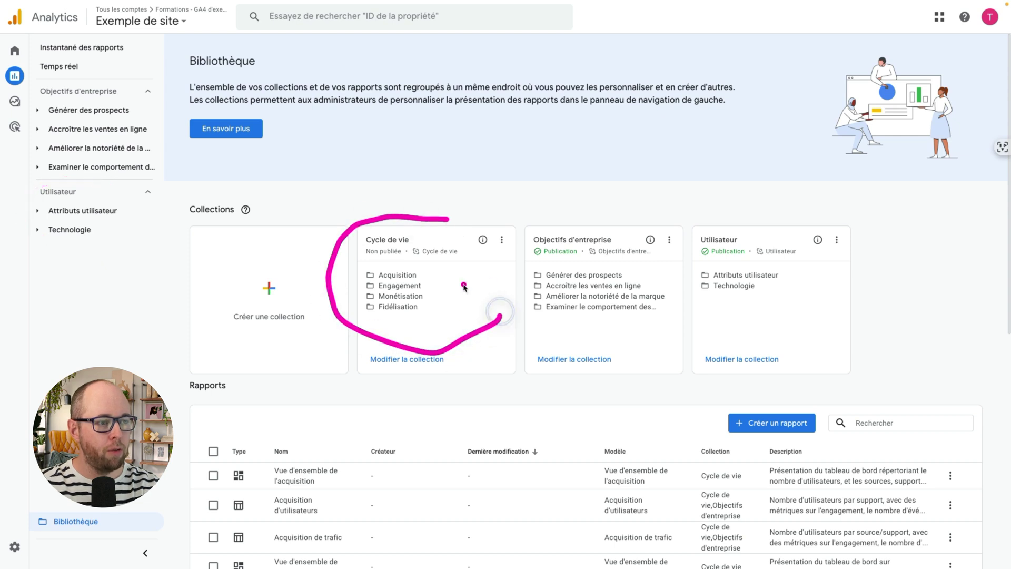
pyautogui.moveTo(429, 268)
pyautogui.mouseDown()
pyautogui.moveTo(436, 320)
pyautogui.moveTo(355, 315)
pyautogui.moveTo(354, 263)
pyautogui.moveTo(428, 264)
pyautogui.mouseUp()
pyautogui.moveTo(443, 214)
pyautogui.mouseDown()
pyautogui.moveTo(348, 312)
pyautogui.moveTo(433, 306)
pyautogui.mouseUp()
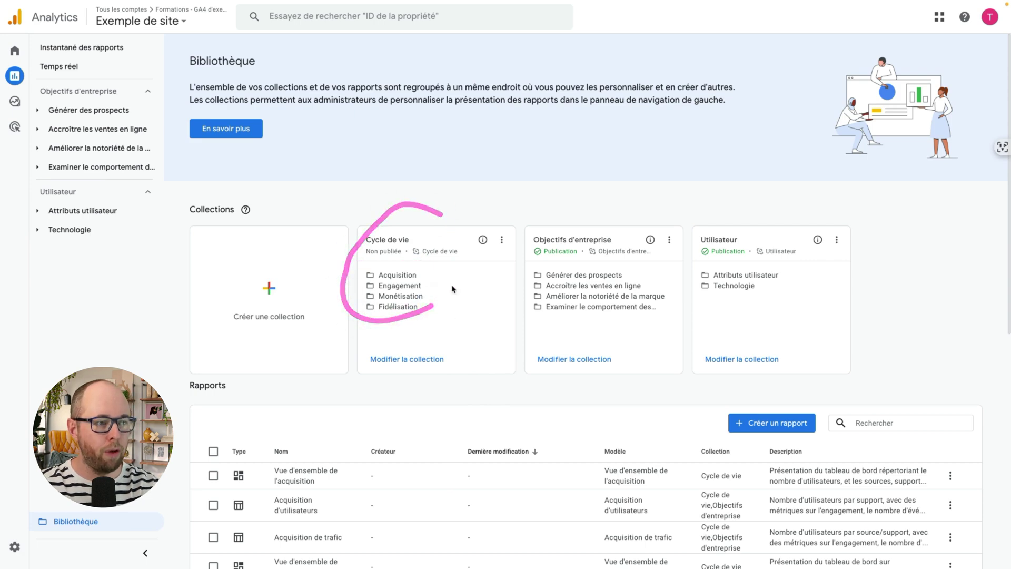
# - Publish the Cycle de vie collection so its reports are offered in the report navigation
pyautogui.click(503, 243)
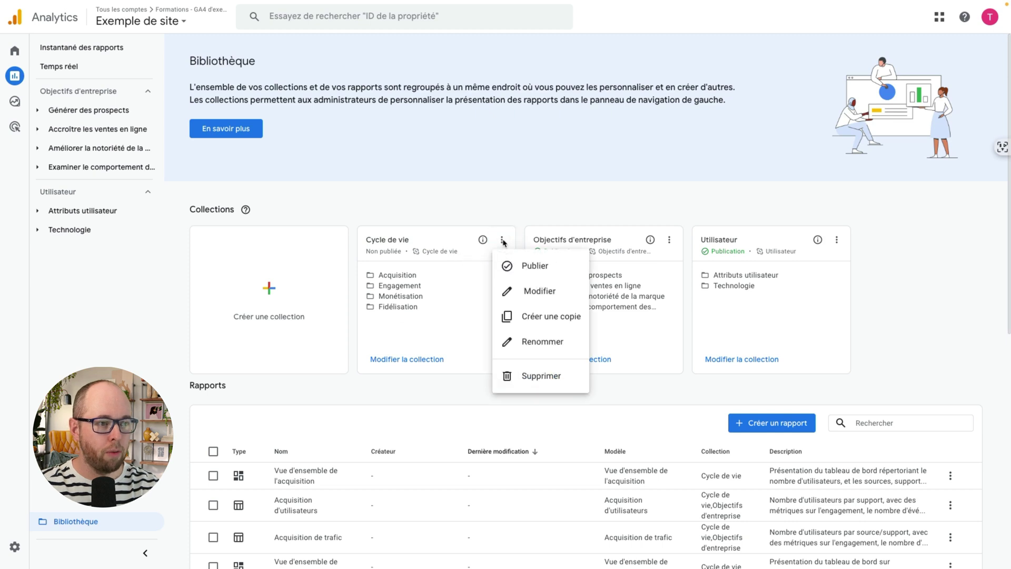
pyautogui.click(516, 265)
pyautogui.moveTo(70, 77)
pyautogui.mouseDown()
pyautogui.moveTo(23, 100)
pyautogui.moveTo(42, 177)
pyautogui.moveTo(90, 83)
pyautogui.moveTo(27, 98)
pyautogui.moveTo(63, 171)
pyautogui.moveTo(100, 149)
pyautogui.mouseUp()
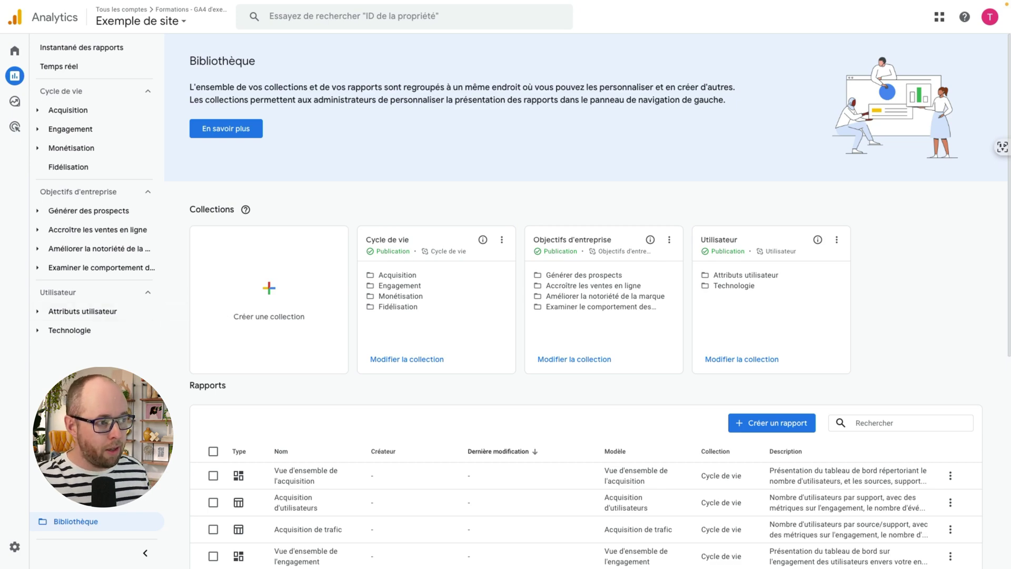
# - Go to the Administration settings and expand the property's data collection and modification section
pyautogui.moveTo(20, 551)
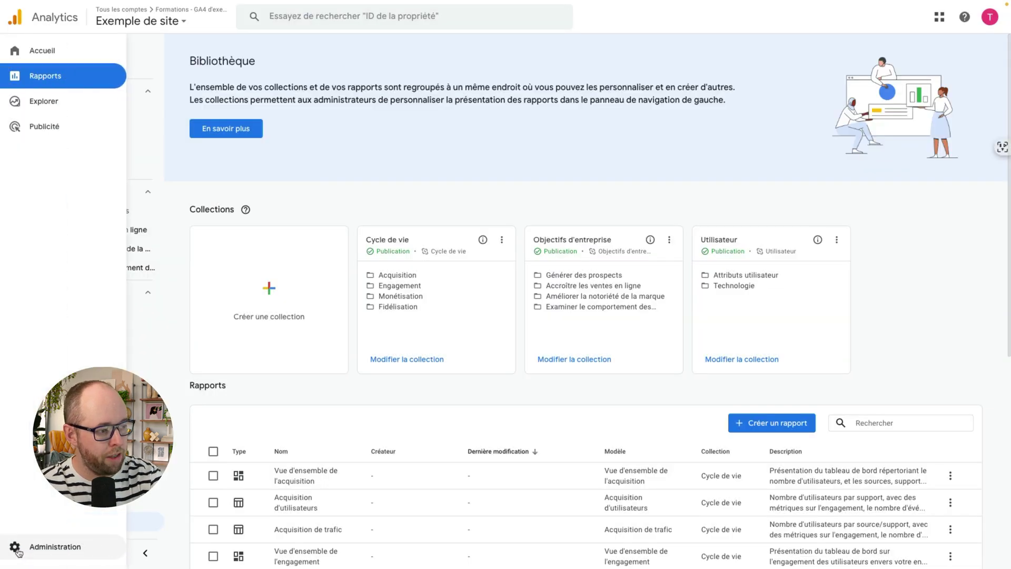
pyautogui.click(15, 548)
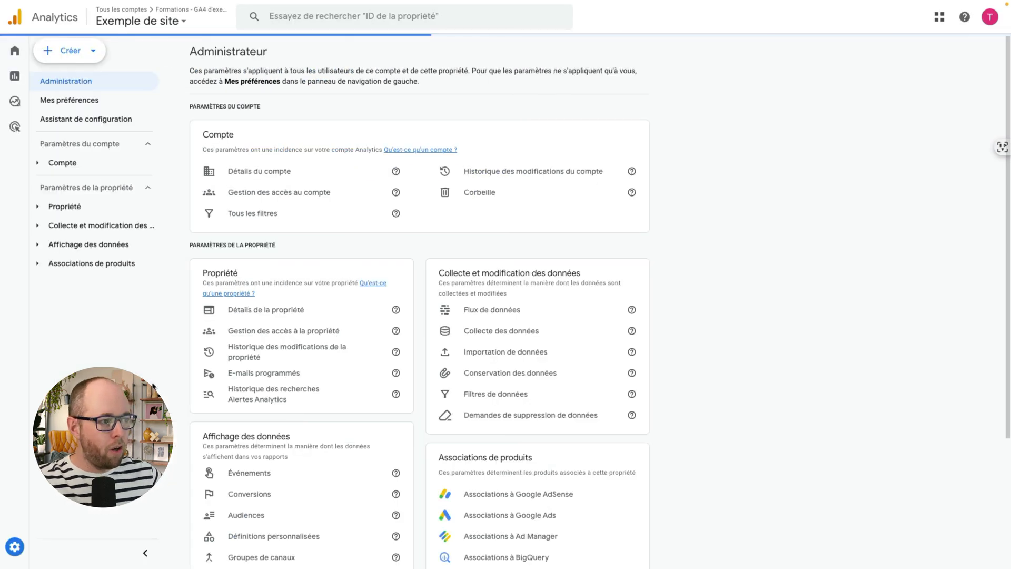
pyautogui.click(38, 228)
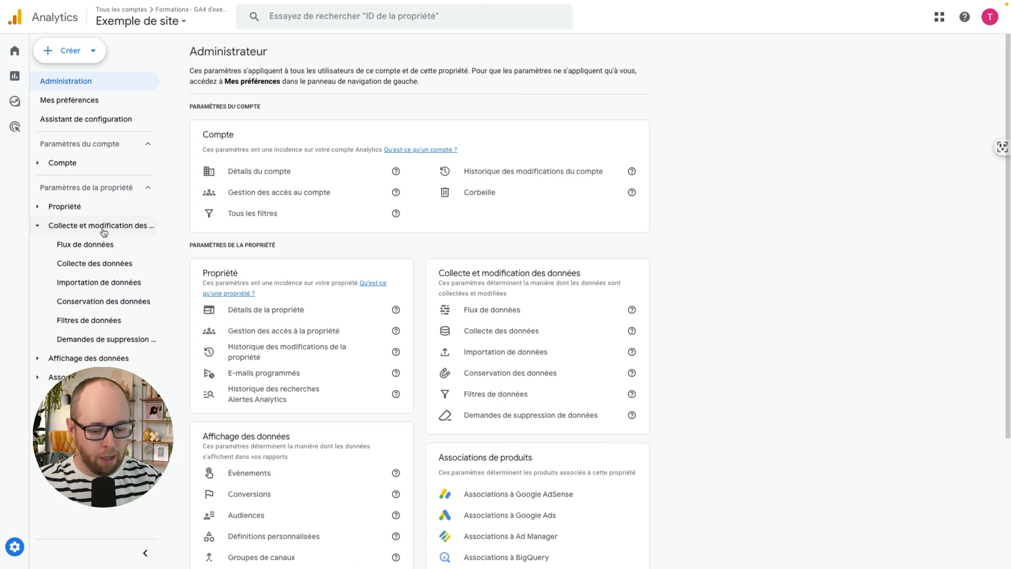
pyautogui.moveTo(100, 232)
pyautogui.mouseDown()
pyautogui.moveTo(137, 221)
pyautogui.moveTo(113, 213)
pyautogui.moveTo(30, 234)
pyautogui.moveTo(25, 335)
pyautogui.moveTo(89, 349)
pyautogui.moveTo(167, 232)
pyautogui.mouseUp()
pyautogui.moveTo(533, 255)
pyautogui.mouseDown()
pyautogui.moveTo(438, 304)
pyautogui.moveTo(466, 413)
pyautogui.moveTo(527, 287)
pyautogui.mouseUp()
pyautogui.moveTo(285, 260)
pyautogui.mouseDown()
pyautogui.moveTo(174, 311)
pyautogui.moveTo(322, 382)
pyautogui.mouseUp()
pyautogui.moveTo(204, 284)
pyautogui.mouseDown()
pyautogui.moveTo(196, 265)
pyautogui.moveTo(129, 220)
pyautogui.moveTo(100, 212)
pyautogui.mouseUp()
pyautogui.moveTo(312, 421)
pyautogui.mouseDown()
pyautogui.moveTo(204, 486)
pyautogui.moveTo(283, 410)
pyautogui.mouseUp()
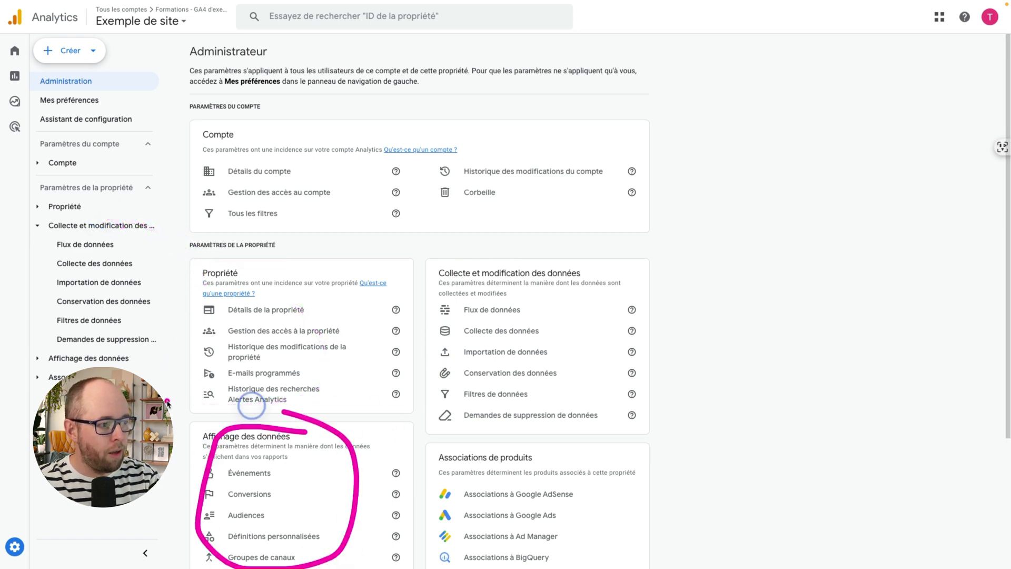
pyautogui.moveTo(213, 440); pyautogui.dragTo(137, 360)
pyautogui.moveTo(557, 453)
pyautogui.mouseDown()
pyautogui.moveTo(422, 468)
pyautogui.moveTo(541, 464)
pyautogui.mouseUp()
pyautogui.moveTo(448, 450); pyautogui.dragTo(150, 388)
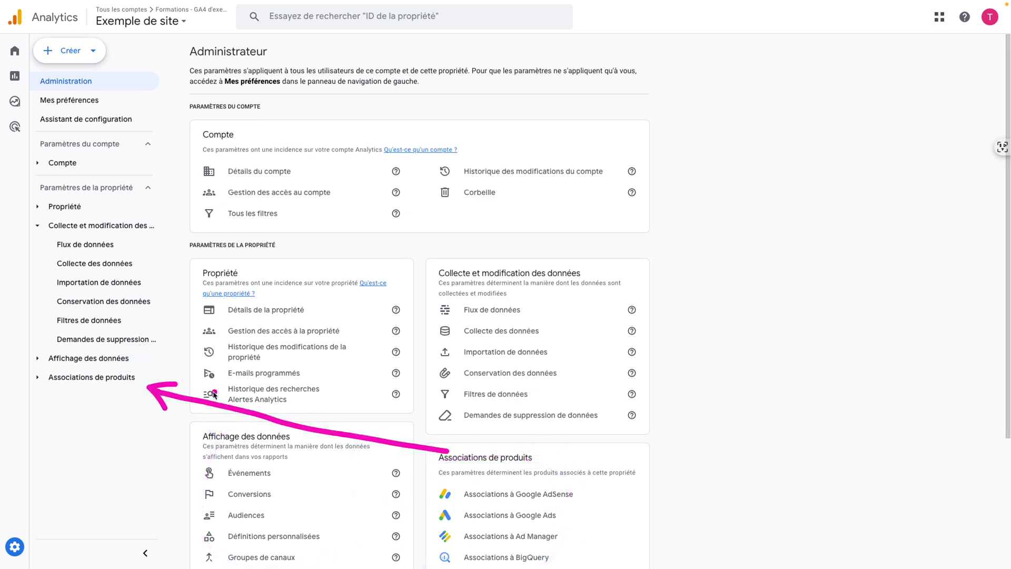
pyautogui.moveTo(470, 217)
pyautogui.mouseDown()
pyautogui.moveTo(185, 241)
pyautogui.moveTo(151, 385)
pyautogui.mouseUp()
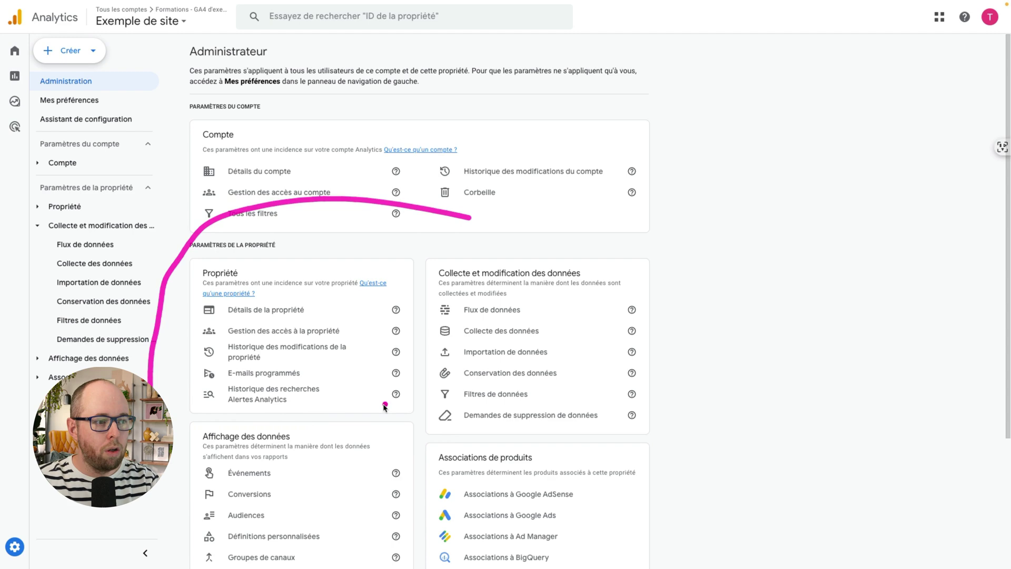
pyautogui.moveTo(451, 230); pyautogui.dragTo(182, 440)
pyautogui.moveTo(337, 213); pyautogui.dragTo(497, 226)
pyautogui.moveTo(98, 194)
pyautogui.mouseDown()
pyautogui.moveTo(7, 270)
pyautogui.moveTo(124, 169)
pyautogui.mouseUp()
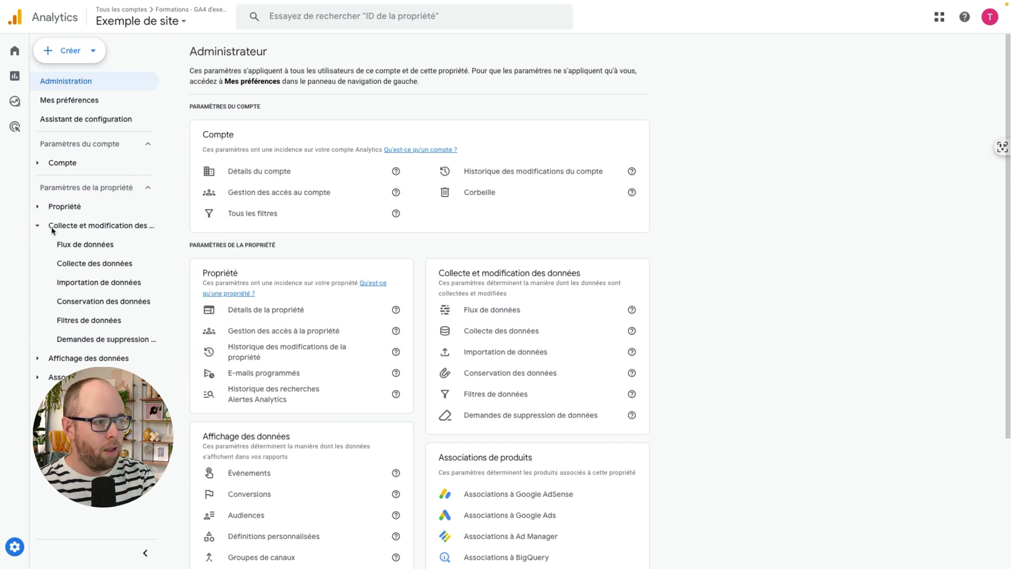
pyautogui.moveTo(52, 233); pyautogui.dragTo(148, 233)
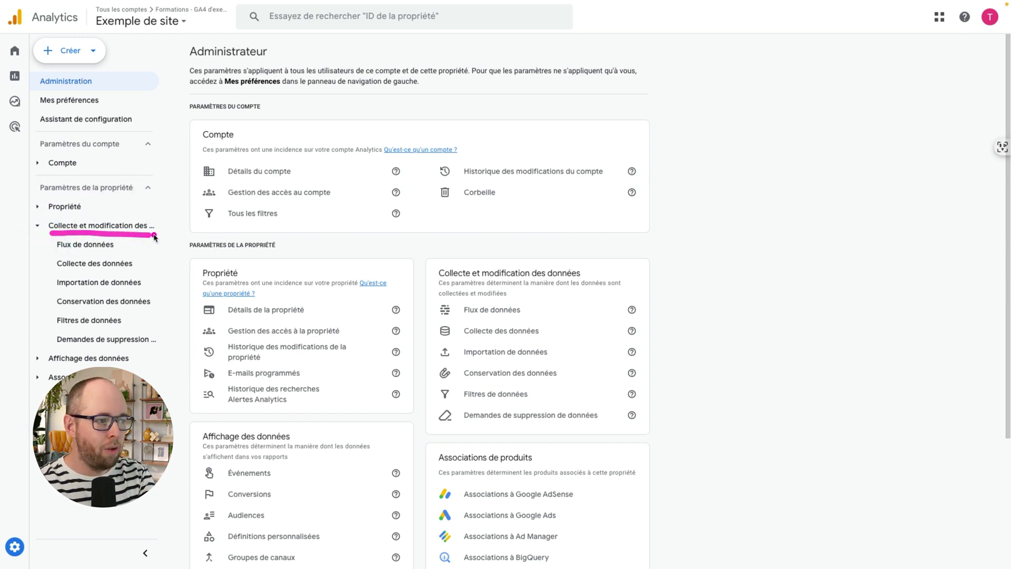
pyautogui.moveTo(503, 299)
pyautogui.mouseDown()
pyautogui.moveTo(459, 295)
pyautogui.moveTo(489, 331)
pyautogui.mouseUp()
pyautogui.moveTo(105, 232)
pyautogui.mouseDown()
pyautogui.moveTo(63, 253)
pyautogui.moveTo(100, 234)
pyautogui.mouseUp()
pyautogui.moveTo(496, 295); pyautogui.dragTo(500, 316)
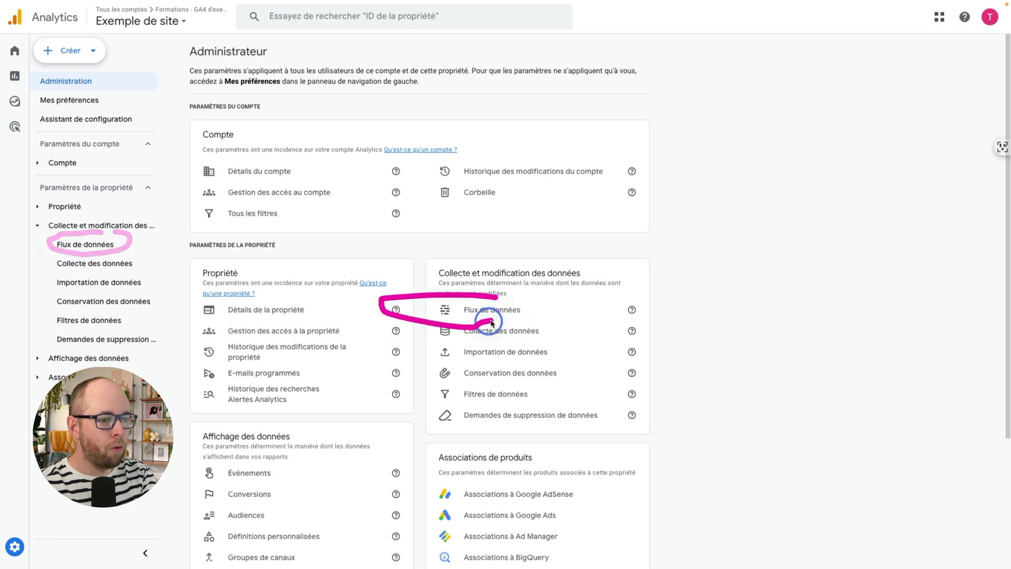
# - Open the property's data streams (Flux de données) and view the details of the Chaga Quebec Exemple web stream
pyautogui.click(490, 311)
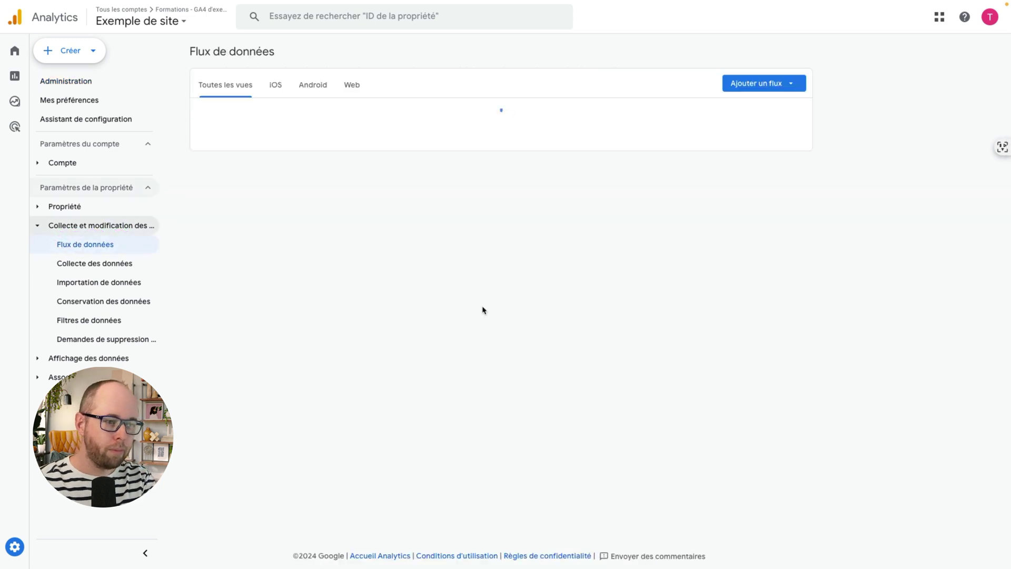
pyautogui.moveTo(248, 139)
pyautogui.mouseDown()
pyautogui.moveTo(303, 80)
pyautogui.moveTo(357, 104)
pyautogui.mouseUp()
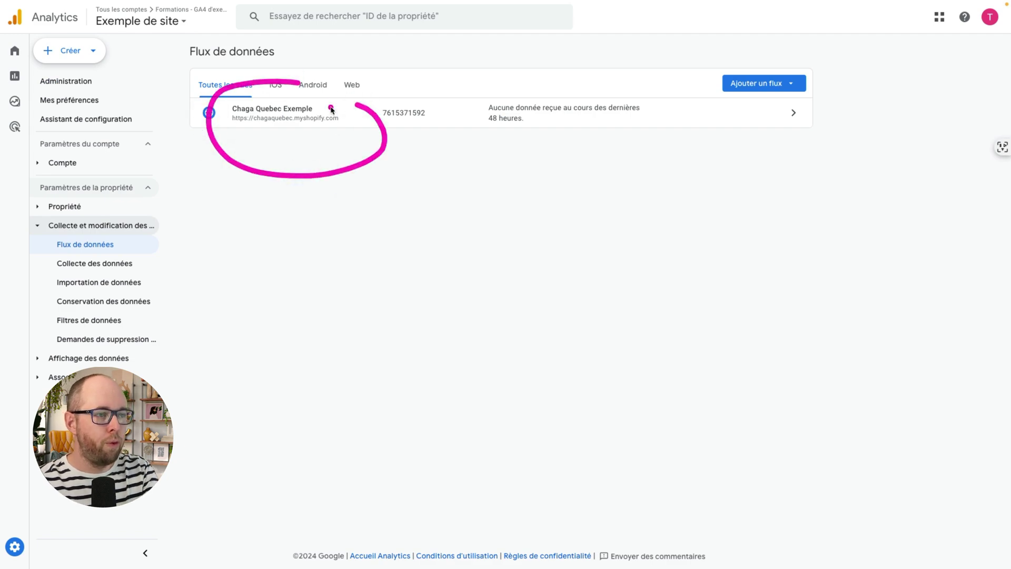
pyautogui.click(317, 118)
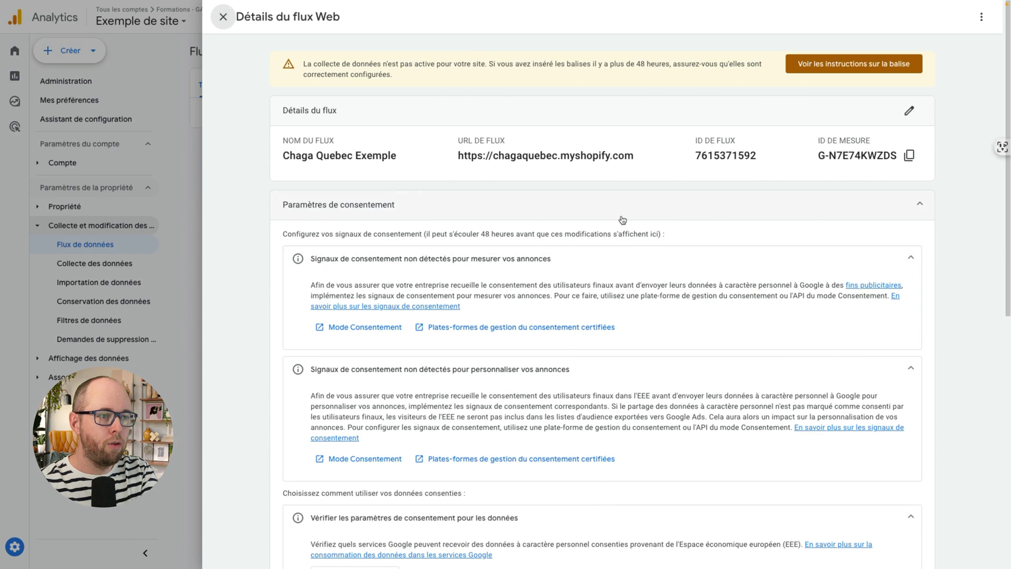
# - Open the web stream's Google tag settings (Configurer les paramètres de la balise) and show the full list of parameters
pyautogui.scroll(-9, 653, 323)
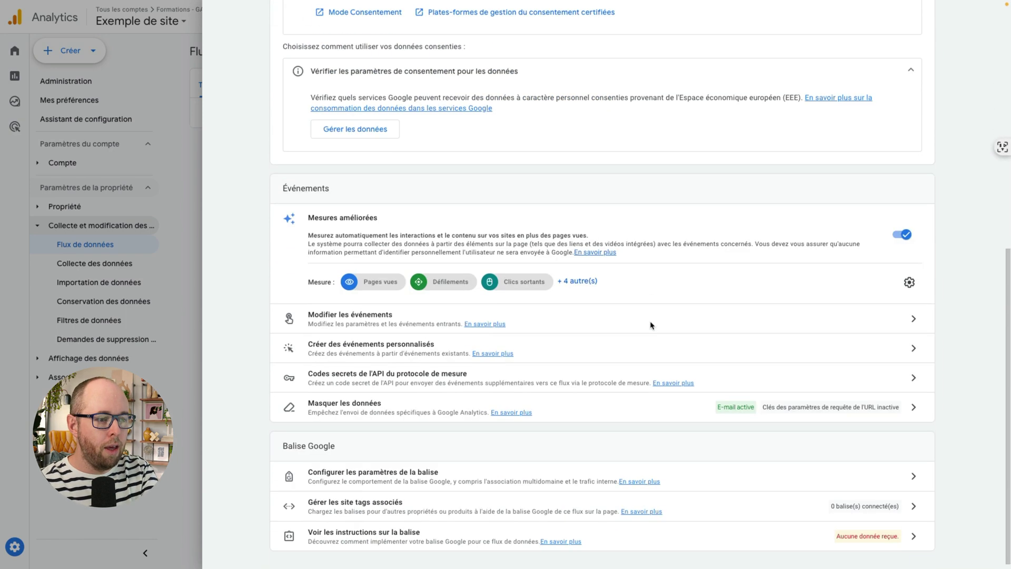
pyautogui.moveTo(361, 461)
pyautogui.mouseDown()
pyautogui.moveTo(316, 448)
pyautogui.moveTo(305, 481)
pyautogui.moveTo(476, 460)
pyautogui.moveTo(422, 451)
pyautogui.mouseUp()
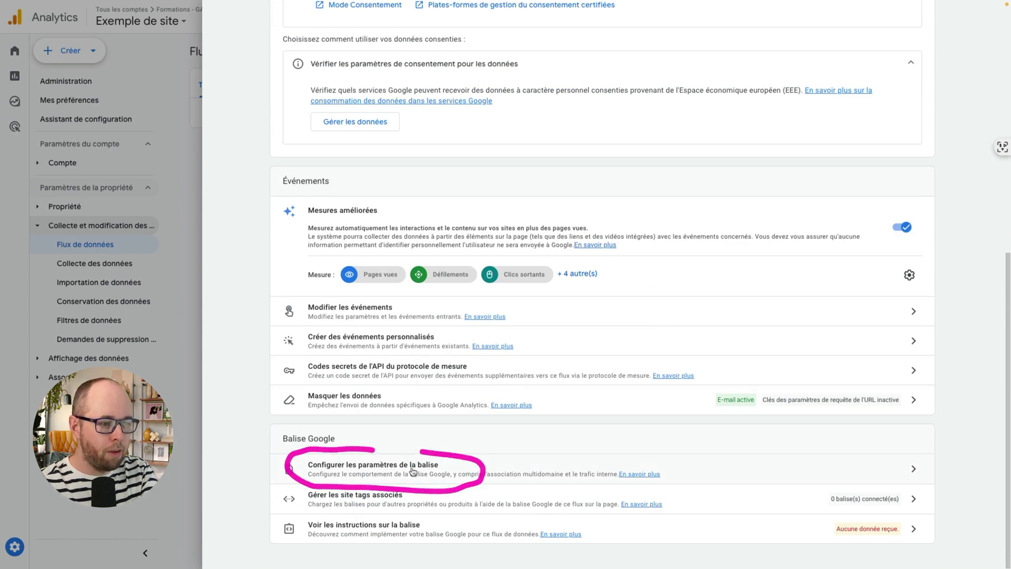
pyautogui.click(431, 466)
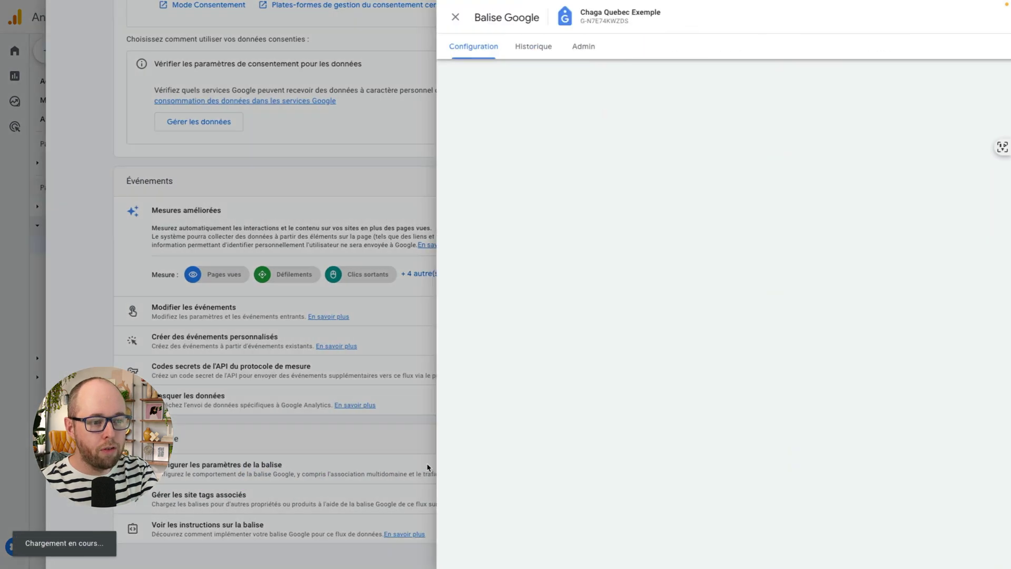
pyautogui.moveTo(640, 421)
pyautogui.mouseDown()
pyautogui.moveTo(606, 416)
pyautogui.moveTo(654, 466)
pyautogui.moveTo(582, 422)
pyautogui.mouseUp()
pyautogui.click(594, 441)
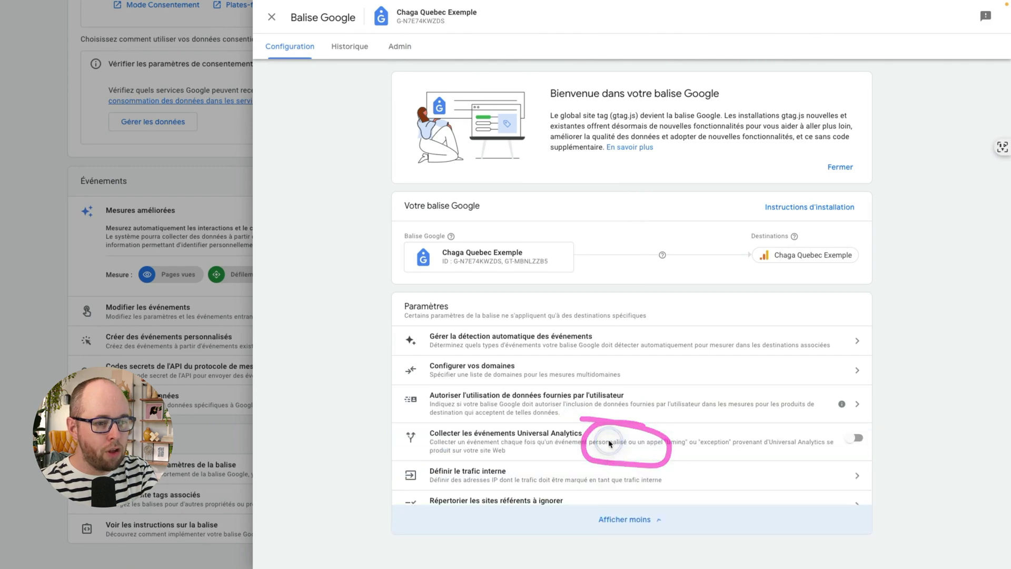
# - Open the internal traffic rules (Définir le trafic interne) of the Google tag
pyautogui.scroll(-3, 553, 426)
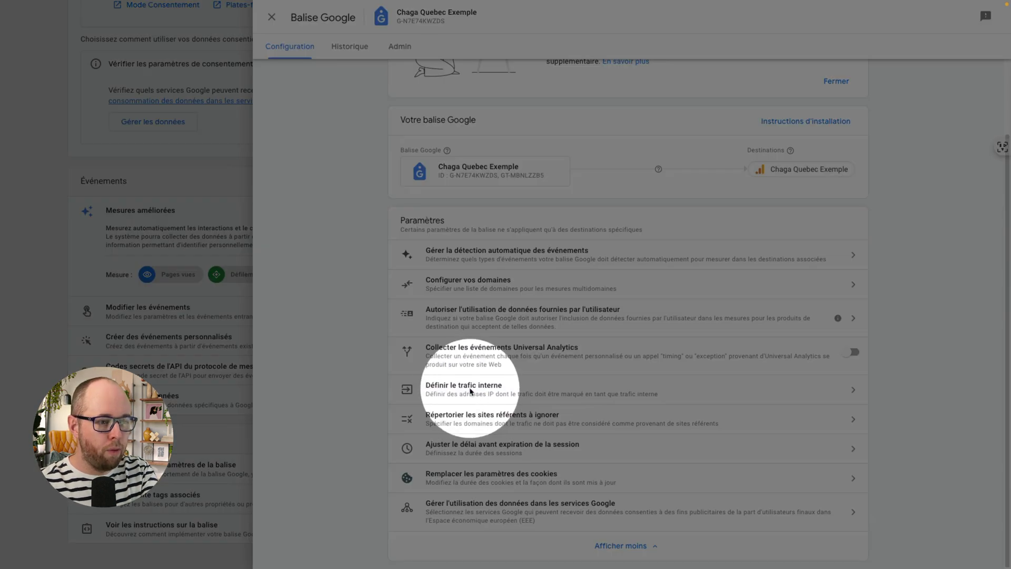
pyautogui.press('Escape')
pyautogui.moveTo(493, 374)
pyautogui.mouseDown()
pyautogui.moveTo(399, 376)
pyautogui.moveTo(416, 416)
pyautogui.moveTo(674, 403)
pyautogui.moveTo(473, 373)
pyautogui.mouseUp()
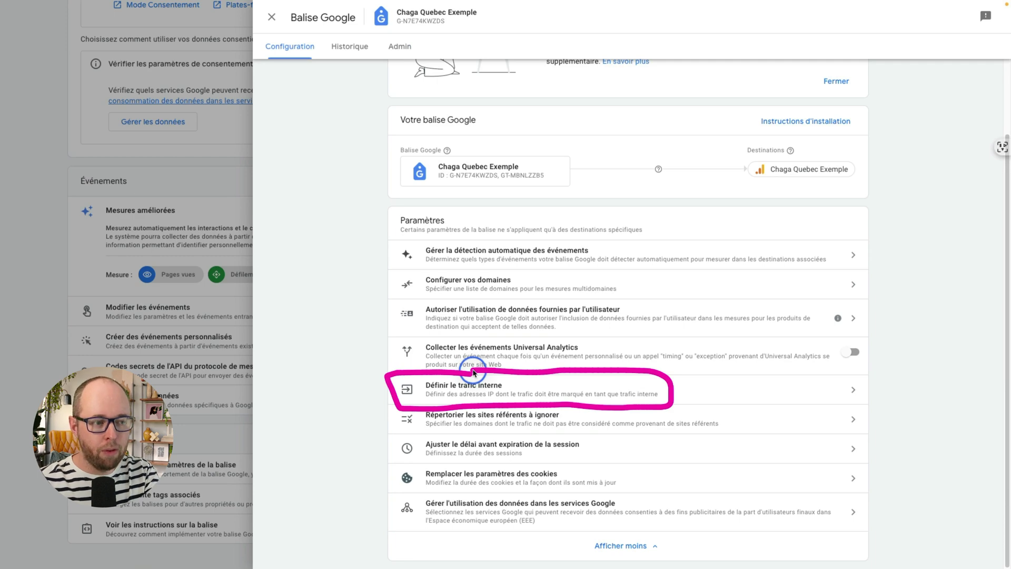
pyautogui.moveTo(477, 371); pyautogui.dragTo(490, 384)
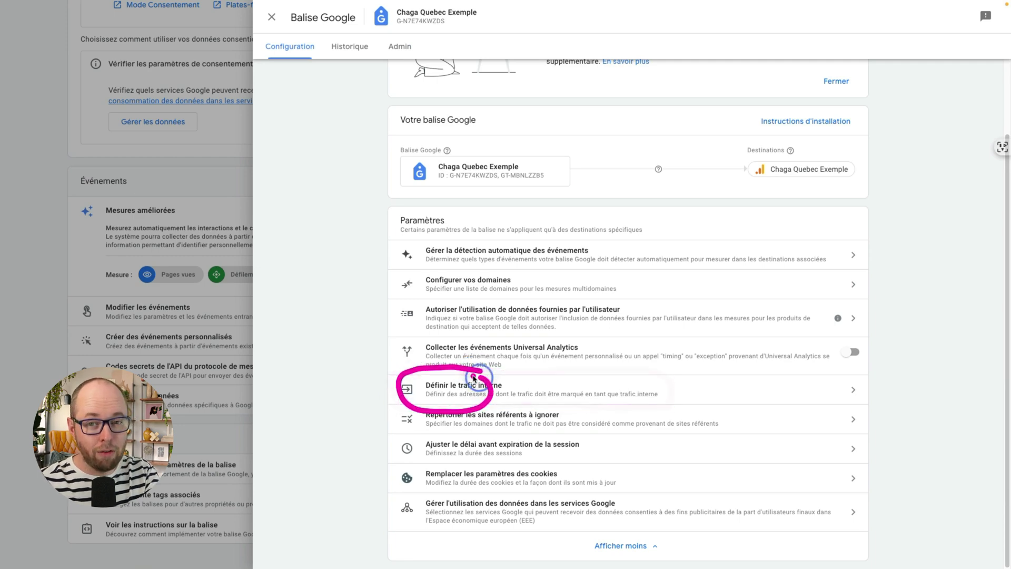
pyautogui.click(442, 391)
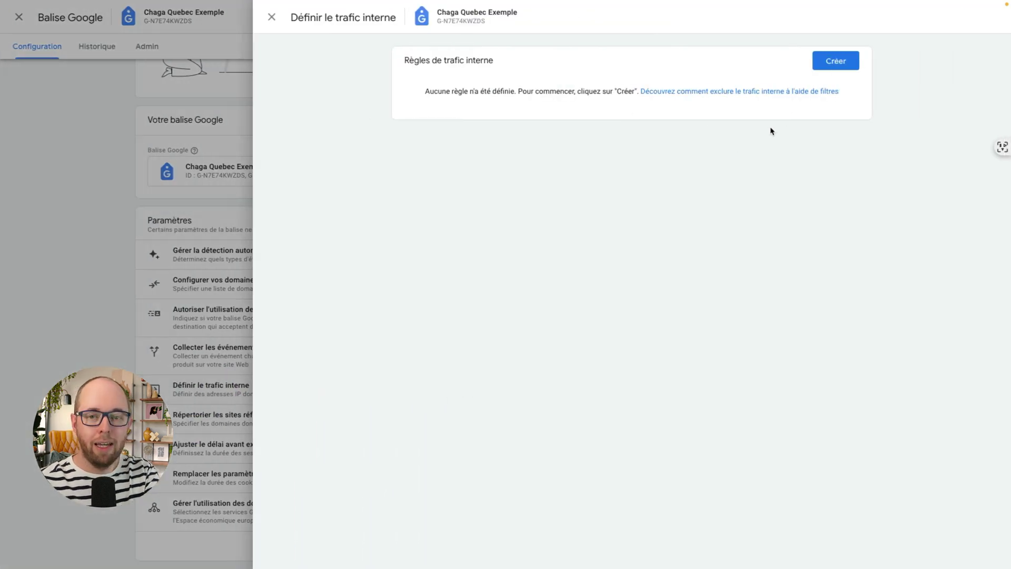
pyautogui.moveTo(434, 68); pyautogui.dragTo(483, 73)
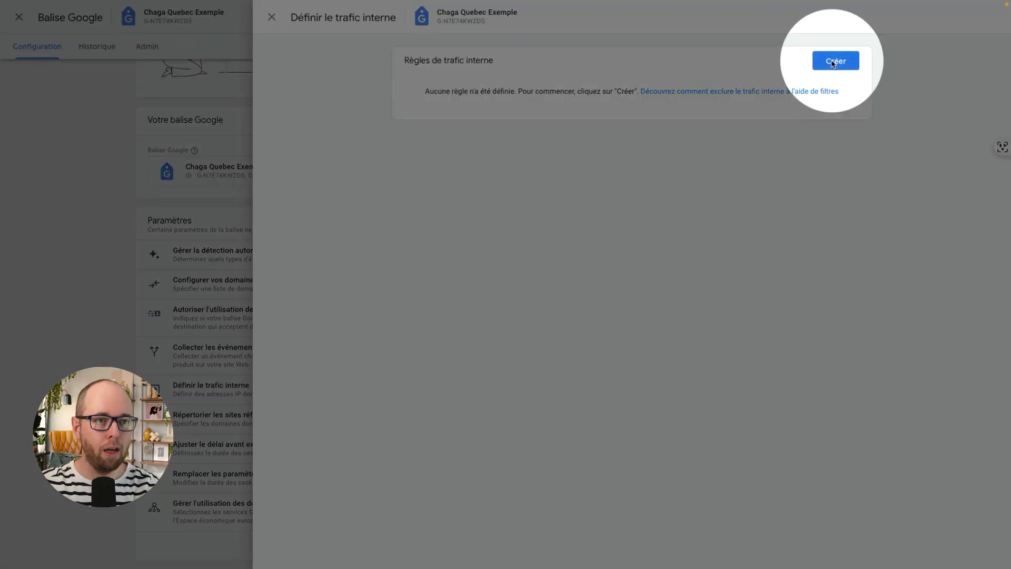
# - Start a new internal traffic rule and name it Maison
pyautogui.click(832, 62)
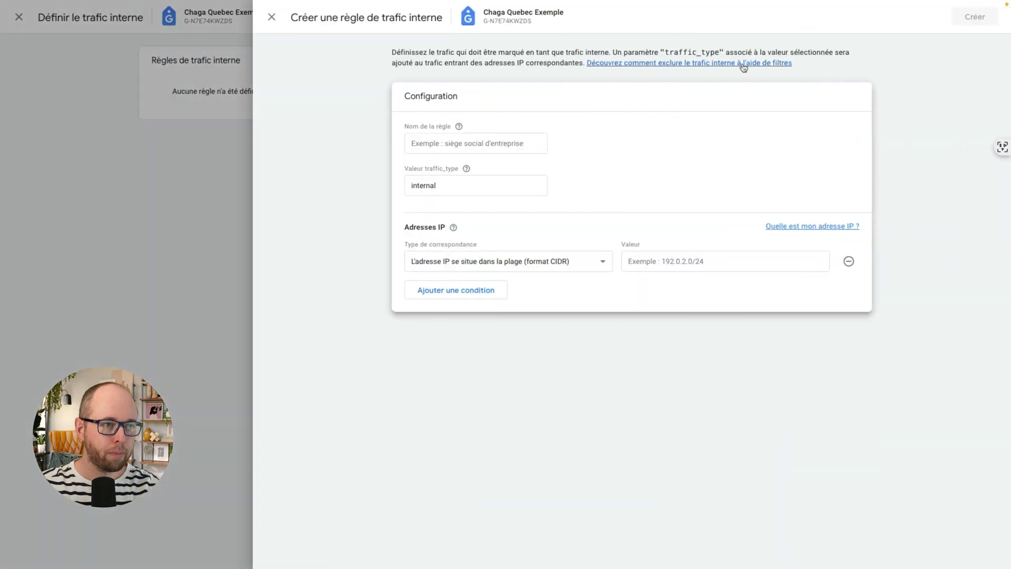
pyautogui.moveTo(461, 83); pyautogui.dragTo(331, 146)
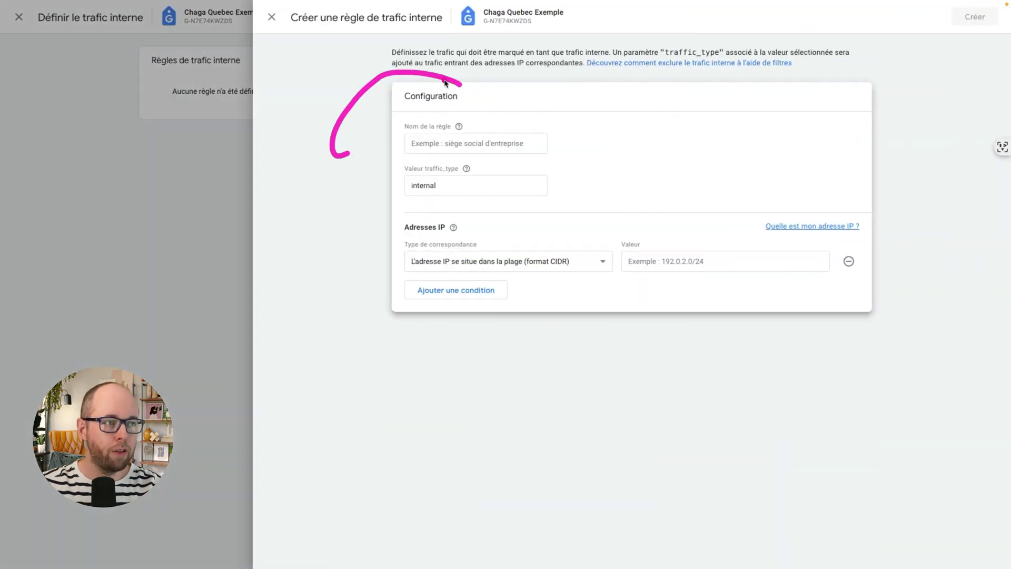
pyautogui.moveTo(329, 28); pyautogui.dragTo(448, 29)
pyautogui.click(434, 145)
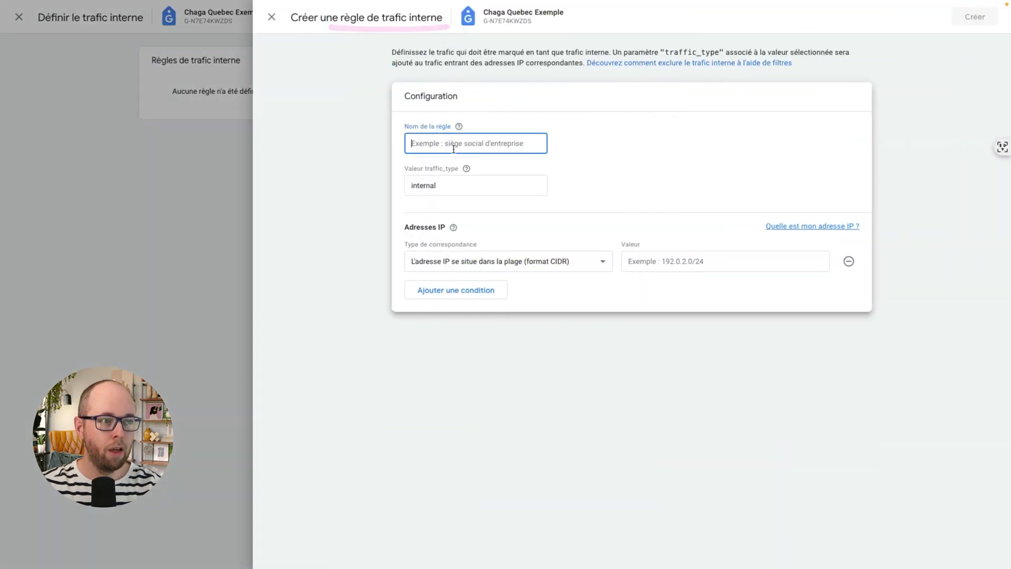
pyautogui.write('Maison')
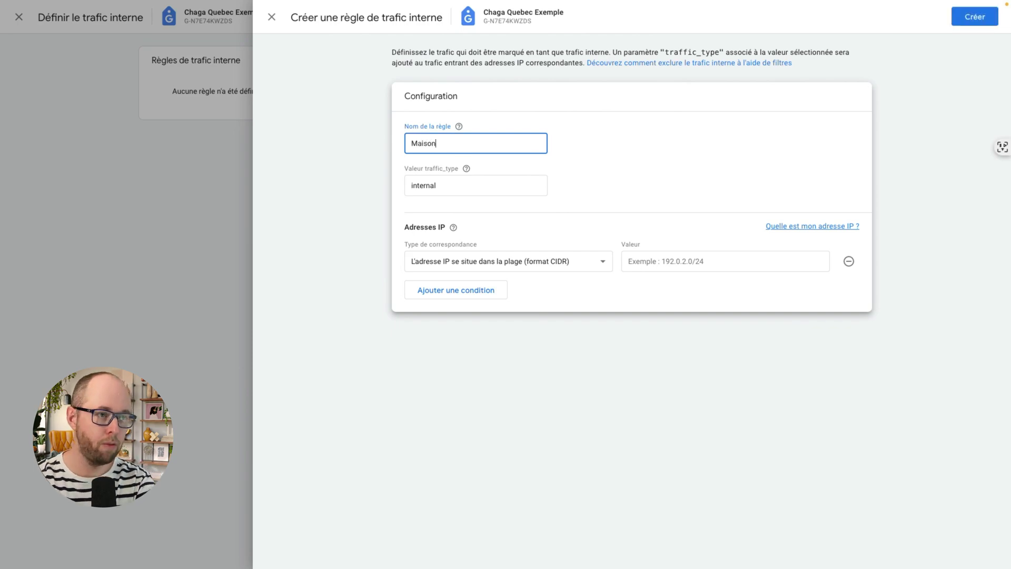
pyautogui.moveTo(433, 113)
pyautogui.mouseDown()
pyautogui.moveTo(384, 128)
pyautogui.moveTo(495, 118)
pyautogui.moveTo(490, 152)
pyautogui.mouseUp()
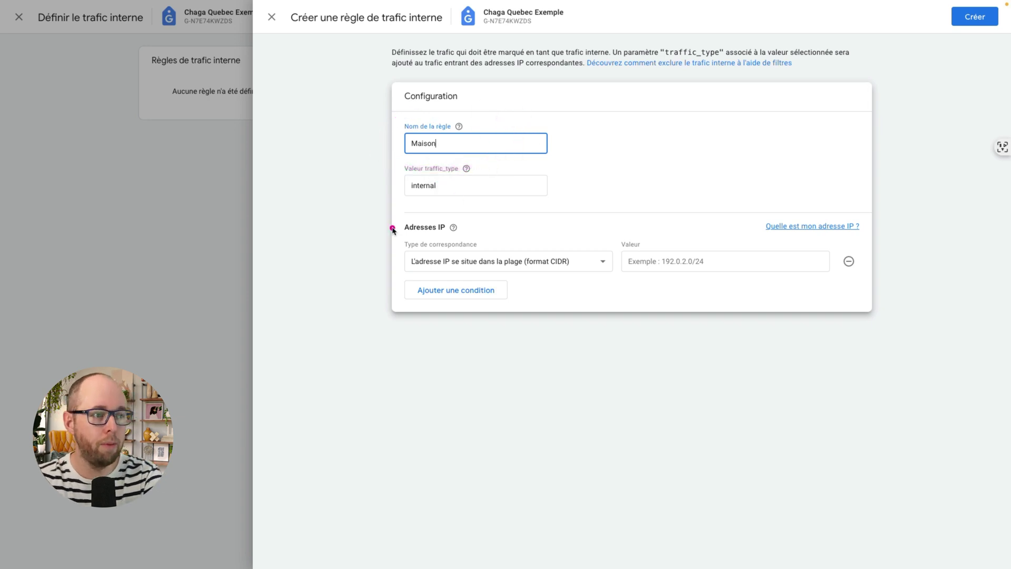
pyautogui.moveTo(384, 185); pyautogui.dragTo(432, 160)
pyautogui.moveTo(386, 193); pyautogui.dragTo(453, 205)
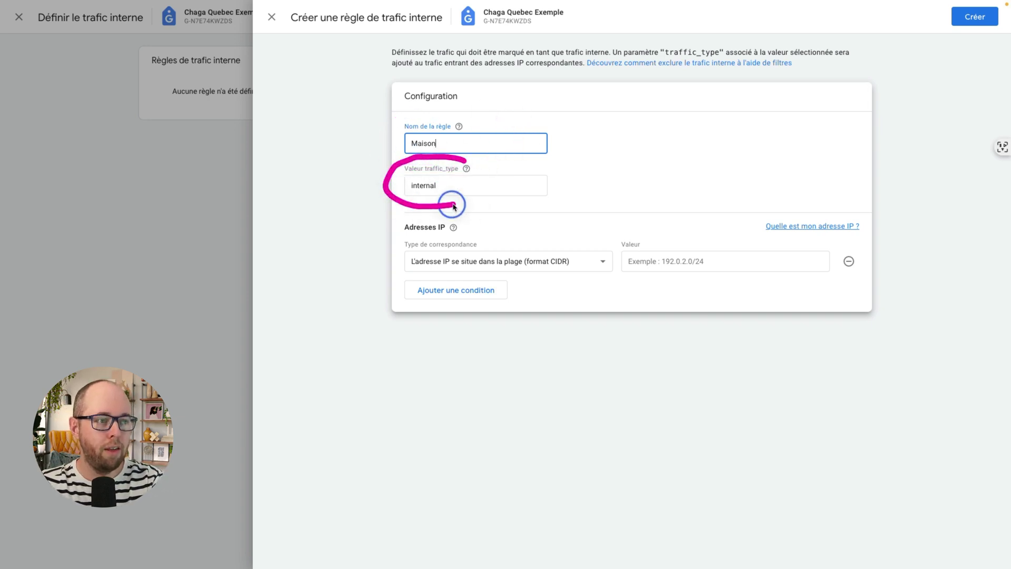
pyautogui.moveTo(483, 169); pyautogui.dragTo(461, 155)
pyautogui.hotkey('ctrl', 's')
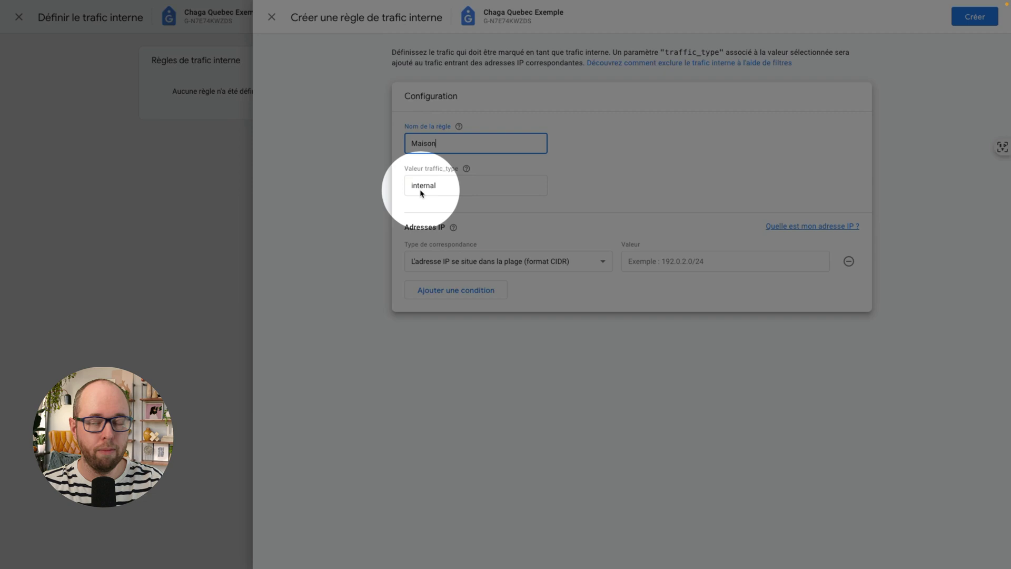
pyautogui.hotkey('ctrl', 's')
pyautogui.moveTo(441, 174)
pyautogui.mouseDown()
pyautogui.moveTo(404, 181)
pyautogui.moveTo(451, 190)
pyautogui.moveTo(423, 175)
pyautogui.moveTo(379, 185)
pyautogui.moveTo(480, 158)
pyautogui.moveTo(455, 157)
pyautogui.mouseUp()
pyautogui.moveTo(432, 122)
pyautogui.mouseDown()
pyautogui.moveTo(406, 126)
pyautogui.moveTo(421, 150)
pyautogui.moveTo(462, 144)
pyautogui.moveTo(472, 155)
pyautogui.mouseUp()
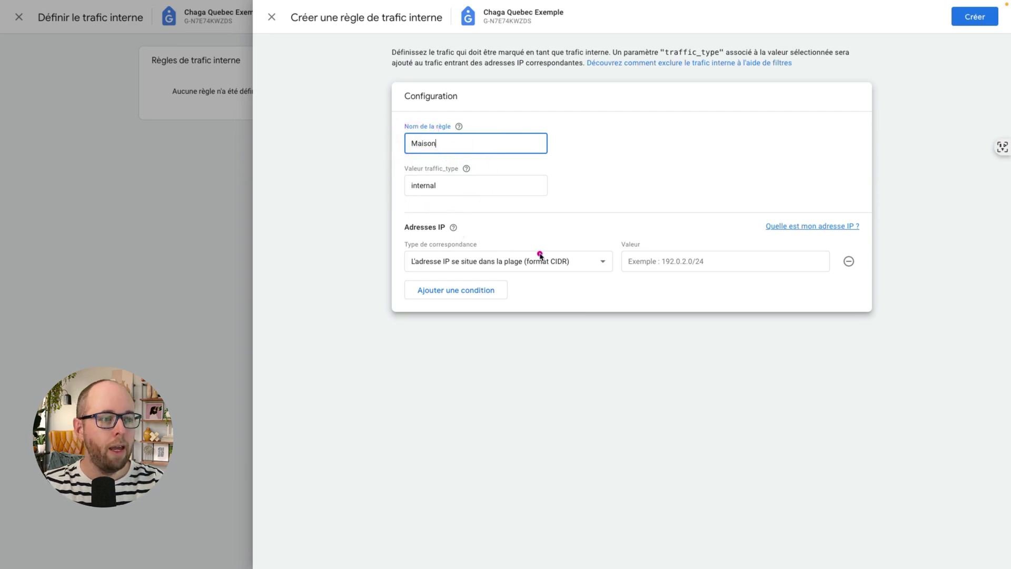
# - Set the IP match type of the Maison rule to "L'adresse IP correspond à"
pyautogui.moveTo(538, 213)
pyautogui.mouseDown()
pyautogui.moveTo(428, 198)
pyautogui.moveTo(387, 289)
pyautogui.moveTo(763, 309)
pyautogui.moveTo(873, 229)
pyautogui.moveTo(500, 208)
pyautogui.mouseUp()
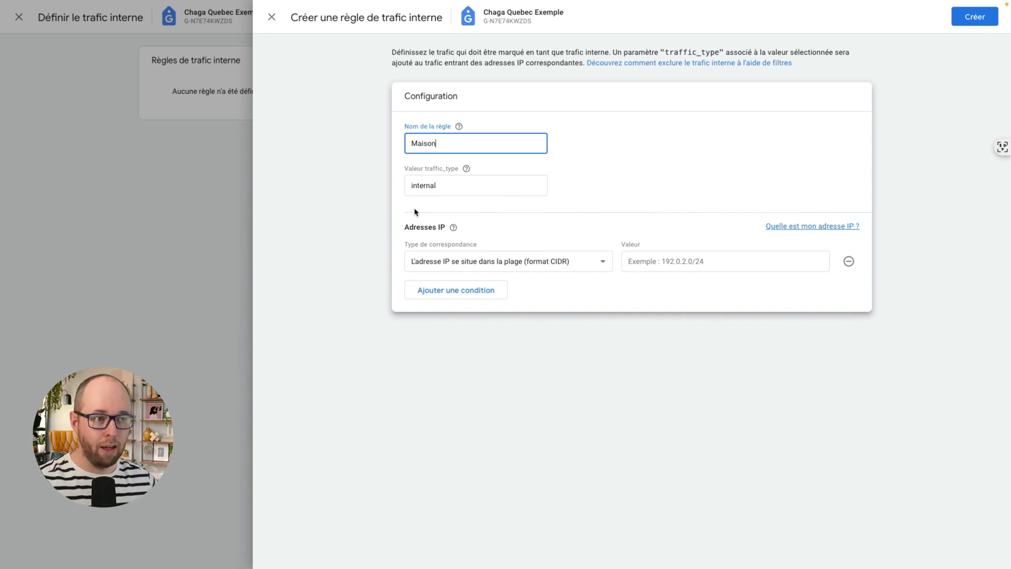
pyautogui.click(594, 261)
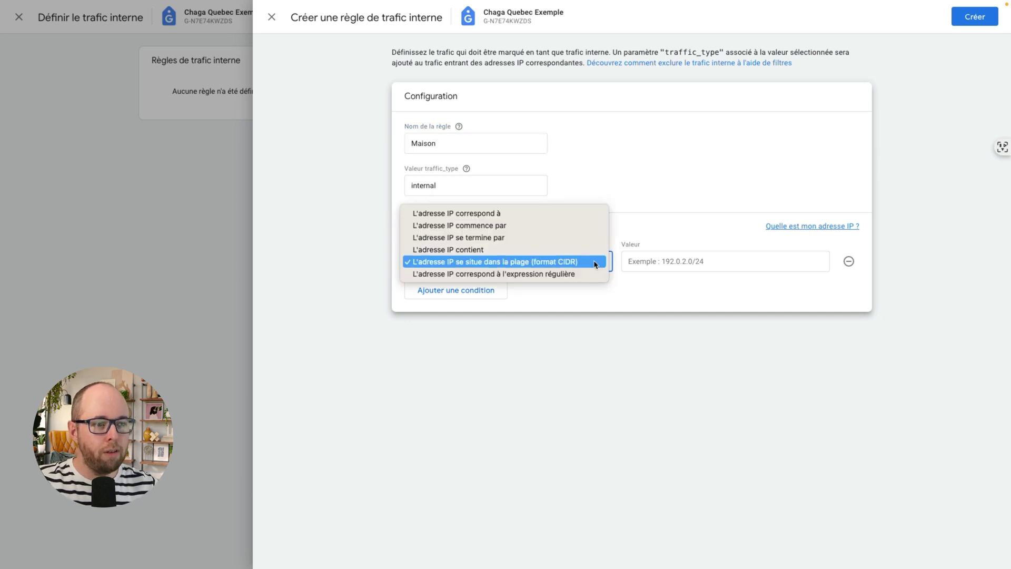
pyautogui.click(460, 213)
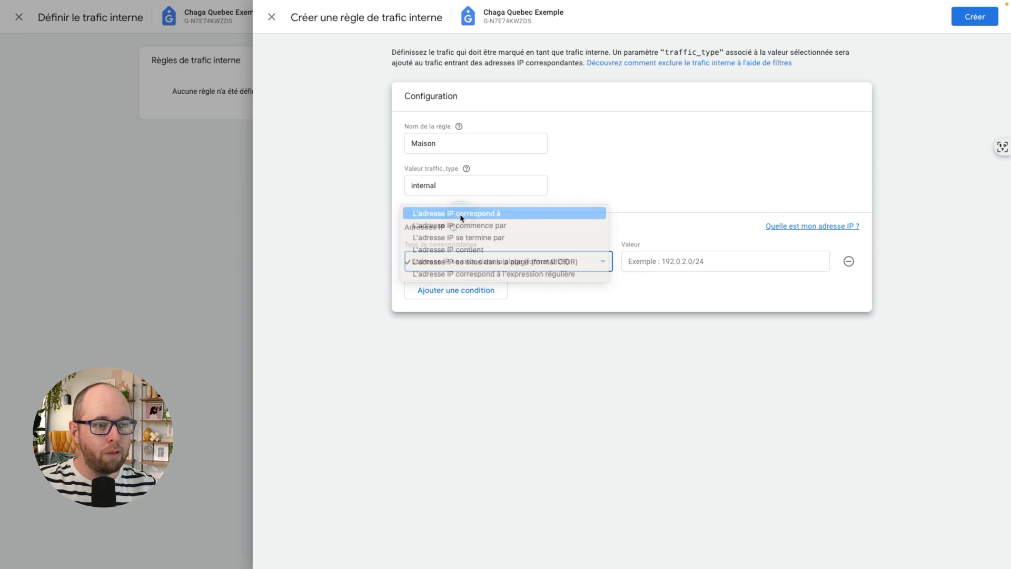
# - Enter 192.168.9.9 as the IP address value of the Maison rule and create the rule
pyautogui.click(629, 262)
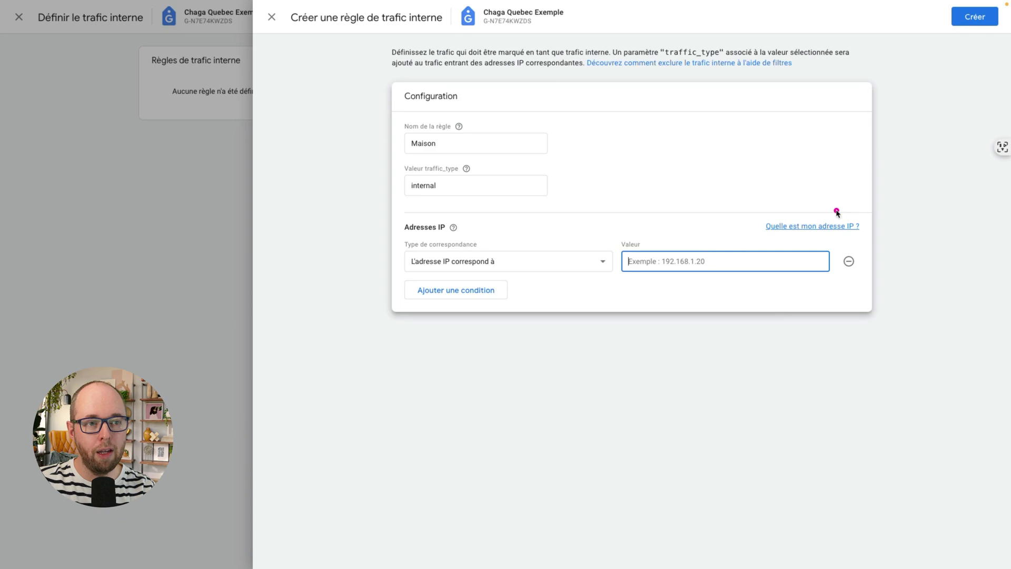
pyautogui.moveTo(836, 212)
pyautogui.mouseDown()
pyautogui.moveTo(752, 214)
pyautogui.moveTo(822, 247)
pyautogui.moveTo(800, 198)
pyautogui.moveTo(779, 204)
pyautogui.mouseUp()
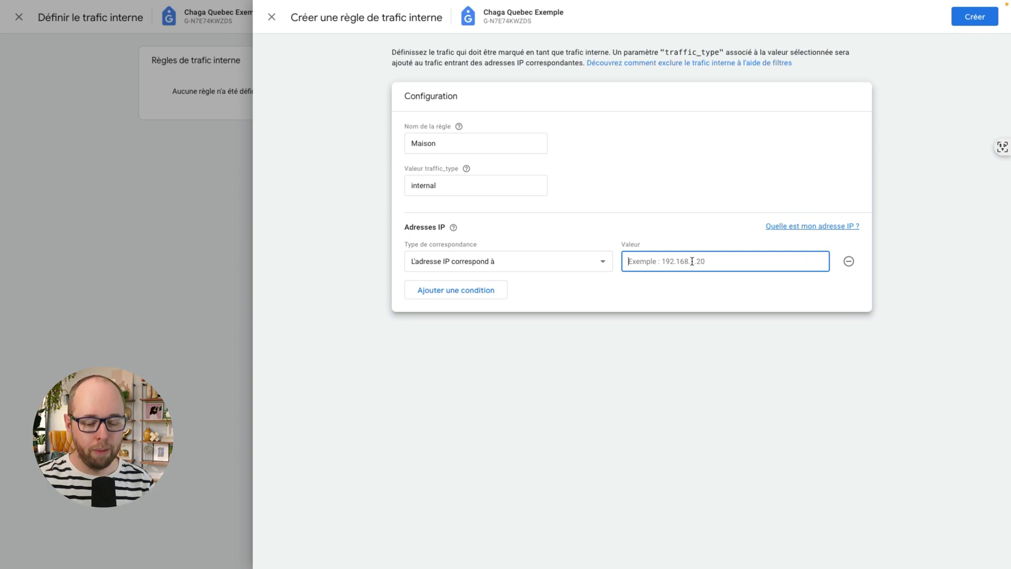
pyautogui.moveTo(680, 246)
pyautogui.mouseDown()
pyautogui.moveTo(659, 252)
pyautogui.moveTo(658, 265)
pyautogui.moveTo(717, 261)
pyautogui.moveTo(675, 248)
pyautogui.moveTo(682, 265)
pyautogui.moveTo(737, 262)
pyautogui.moveTo(695, 245)
pyautogui.moveTo(668, 279)
pyautogui.moveTo(724, 263)
pyautogui.mouseUp()
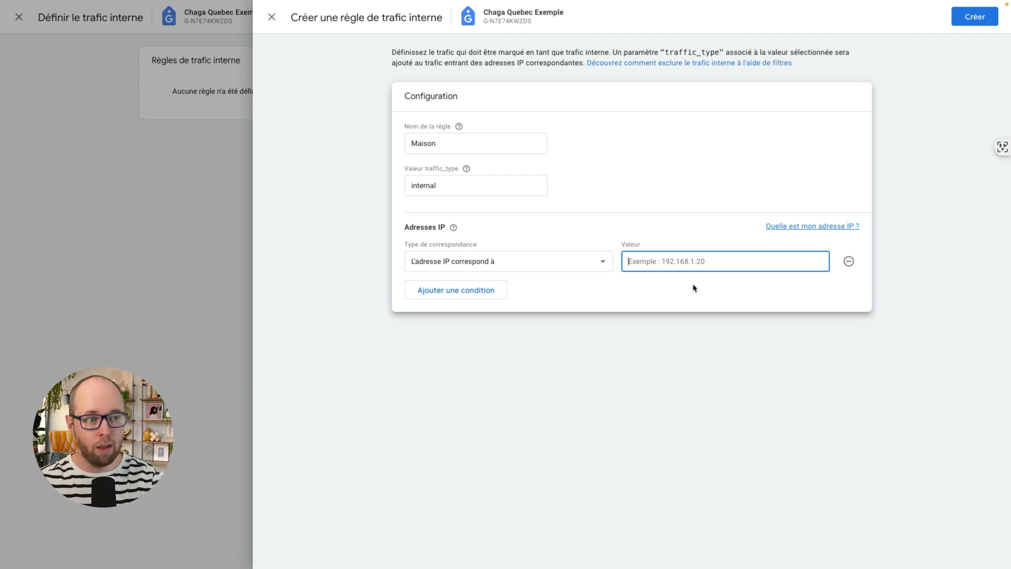
pyautogui.moveTo(675, 233)
pyautogui.mouseDown()
pyautogui.moveTo(620, 280)
pyautogui.moveTo(542, 202)
pyautogui.mouseUp()
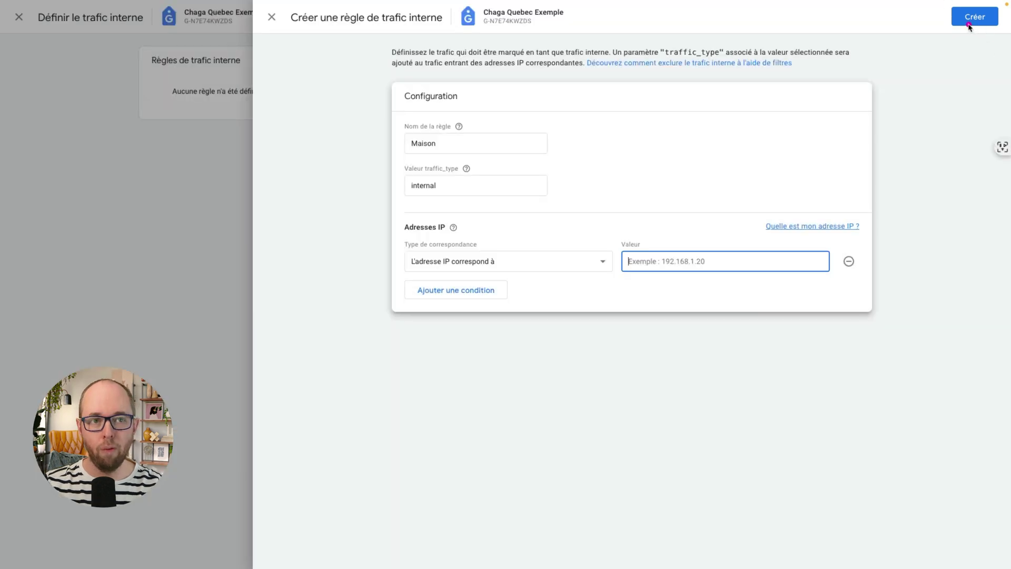
pyautogui.moveTo(343, 26); pyautogui.dragTo(406, 19)
pyautogui.write('192.168.9.9')
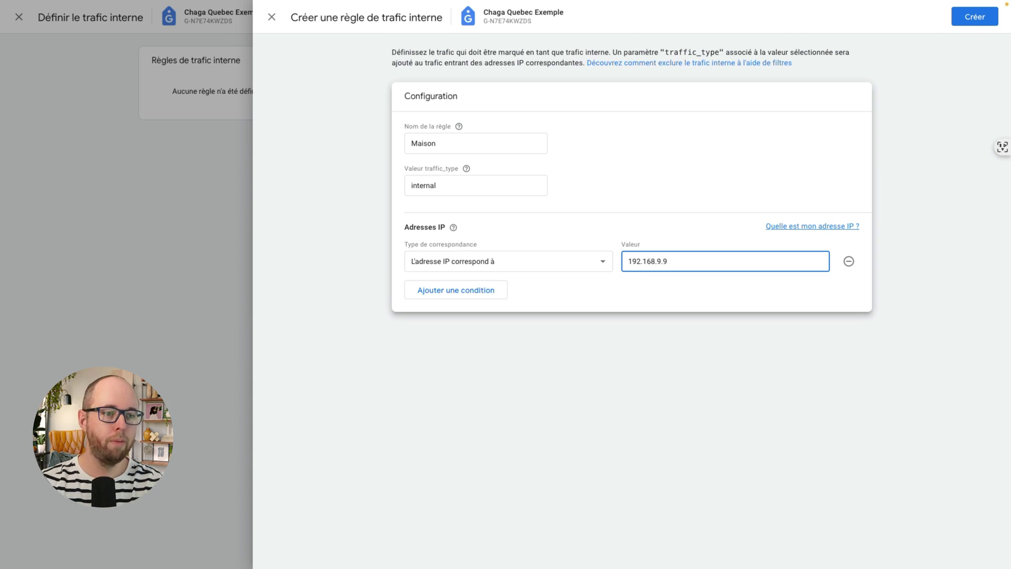
pyautogui.moveTo(667, 236)
pyautogui.mouseDown()
pyautogui.moveTo(647, 230)
pyautogui.moveTo(712, 258)
pyautogui.mouseUp()
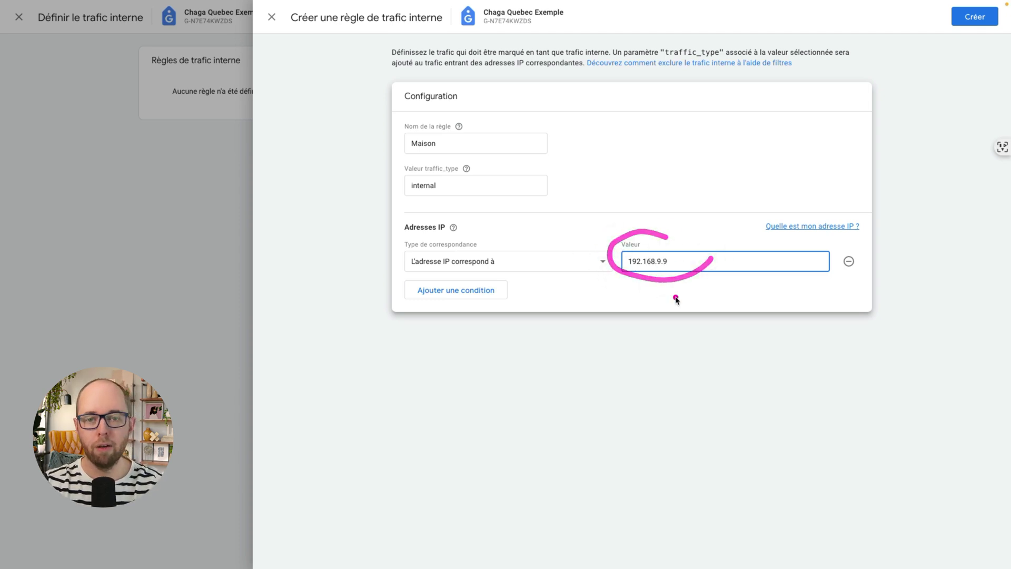
pyautogui.moveTo(611, 274); pyautogui.dragTo(702, 279)
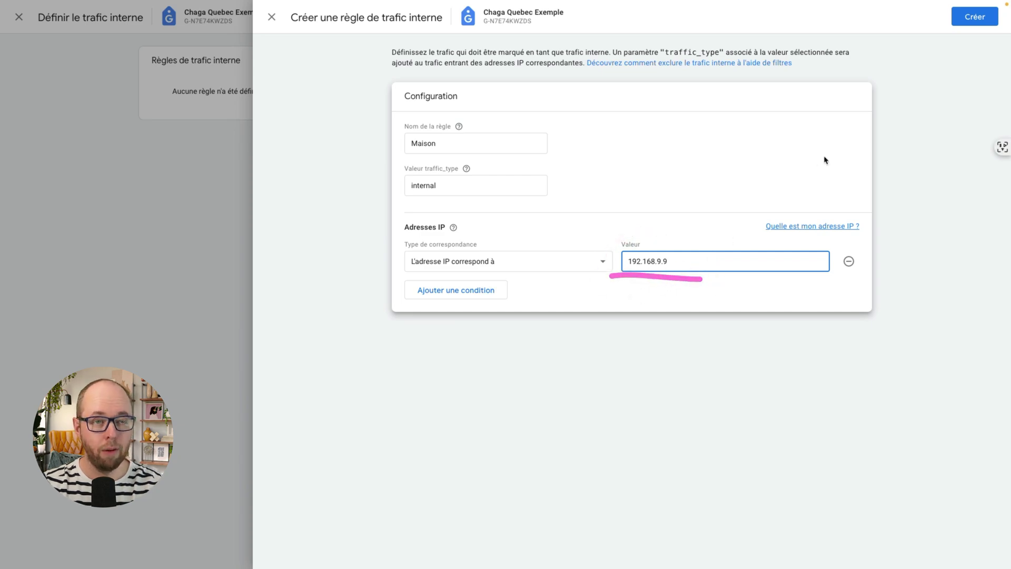
pyautogui.click(974, 17)
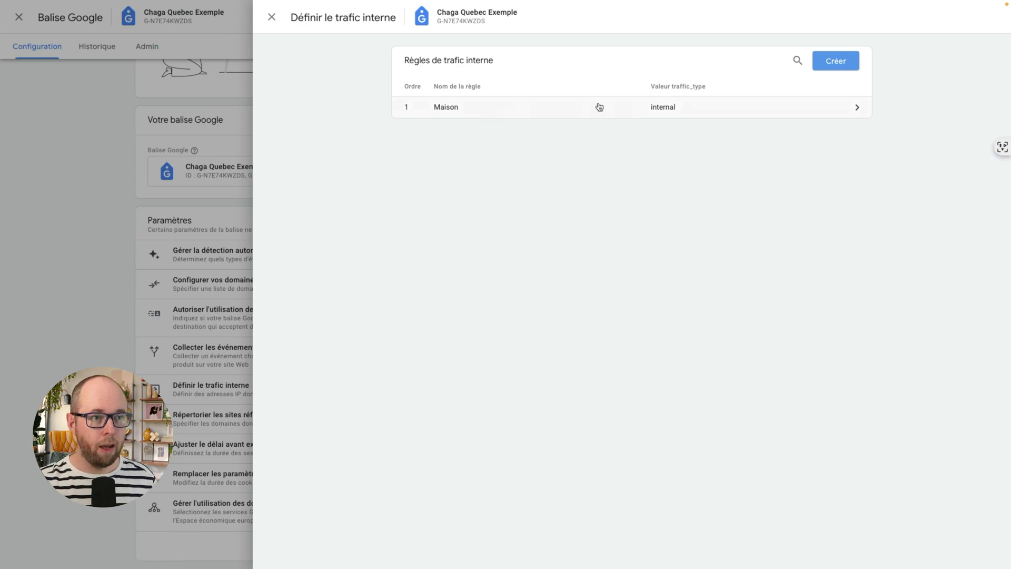
# - Close the internal traffic rules, the Google tag settings and the web stream details to return to the data streams list
pyautogui.click(678, 75)
pyautogui.moveTo(678, 74)
pyautogui.mouseDown()
pyautogui.moveTo(633, 90)
pyautogui.moveTo(693, 97)
pyautogui.mouseUp()
pyautogui.moveTo(424, 115); pyautogui.dragTo(470, 112)
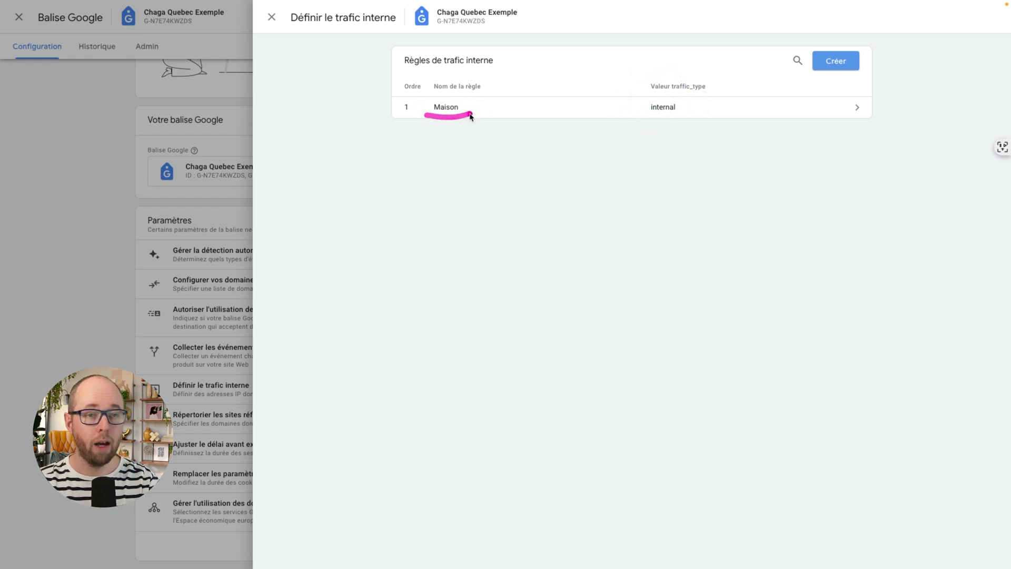
pyautogui.click(271, 18)
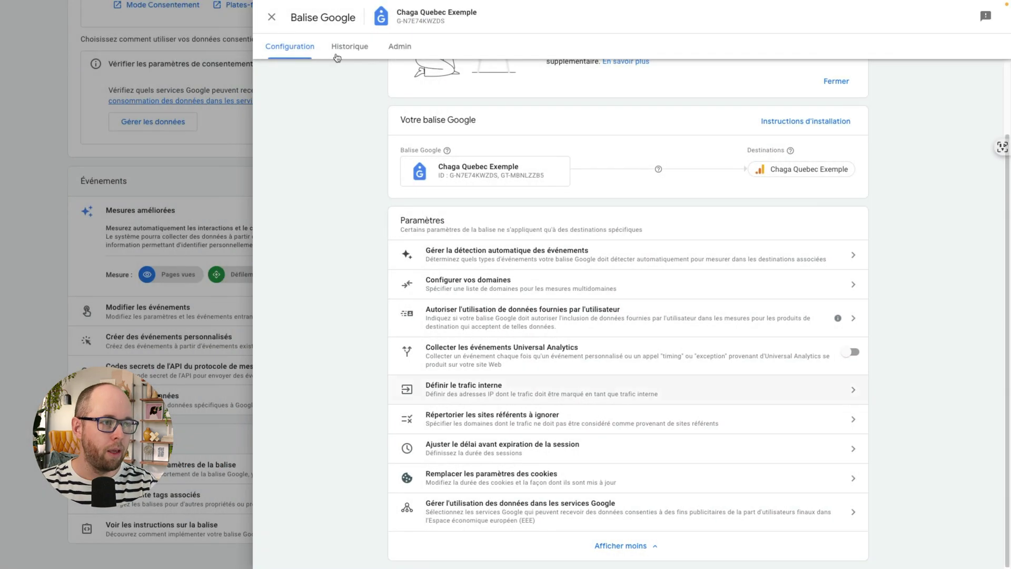
pyautogui.click(271, 17)
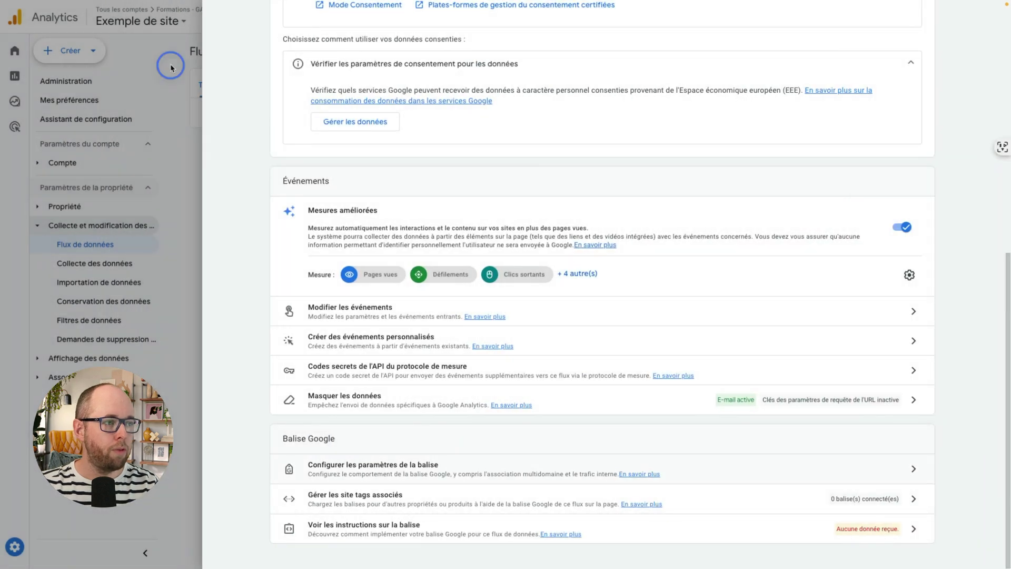
pyautogui.click(171, 68)
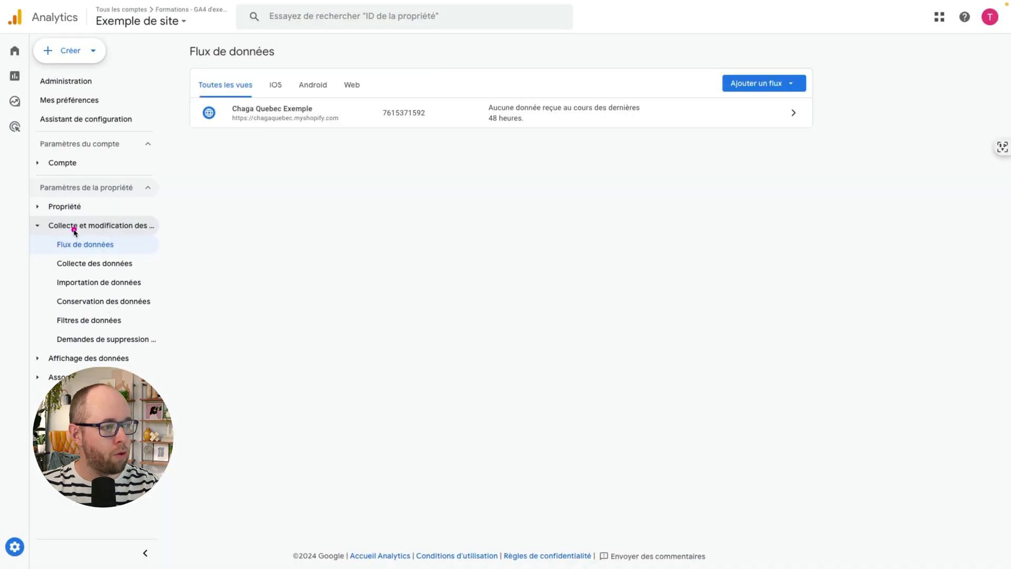
# - Open the property's data filters (Filtres de données) under the data collection and modification settings
pyautogui.moveTo(100, 215)
pyautogui.mouseDown()
pyautogui.moveTo(44, 216)
pyautogui.moveTo(150, 219)
pyautogui.mouseUp()
pyautogui.moveTo(107, 308)
pyautogui.mouseDown()
pyautogui.moveTo(48, 322)
pyautogui.moveTo(140, 311)
pyautogui.mouseUp()
pyautogui.click(87, 322)
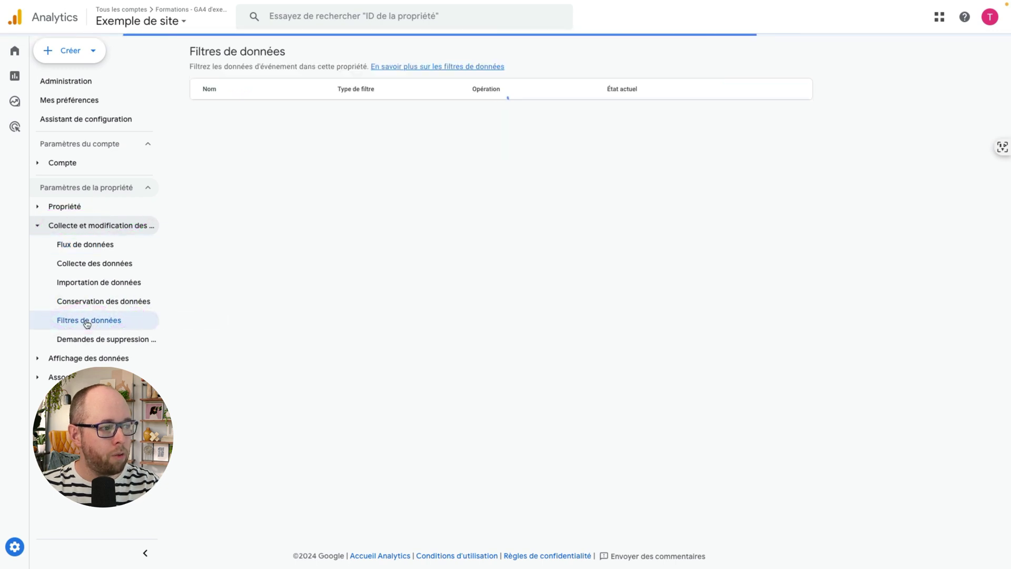
pyautogui.moveTo(232, 162)
pyautogui.mouseDown()
pyautogui.moveTo(396, 124)
pyautogui.moveTo(317, 112)
pyautogui.moveTo(192, 128)
pyautogui.moveTo(416, 158)
pyautogui.moveTo(420, 148)
pyautogui.mouseUp()
pyautogui.click(383, 151)
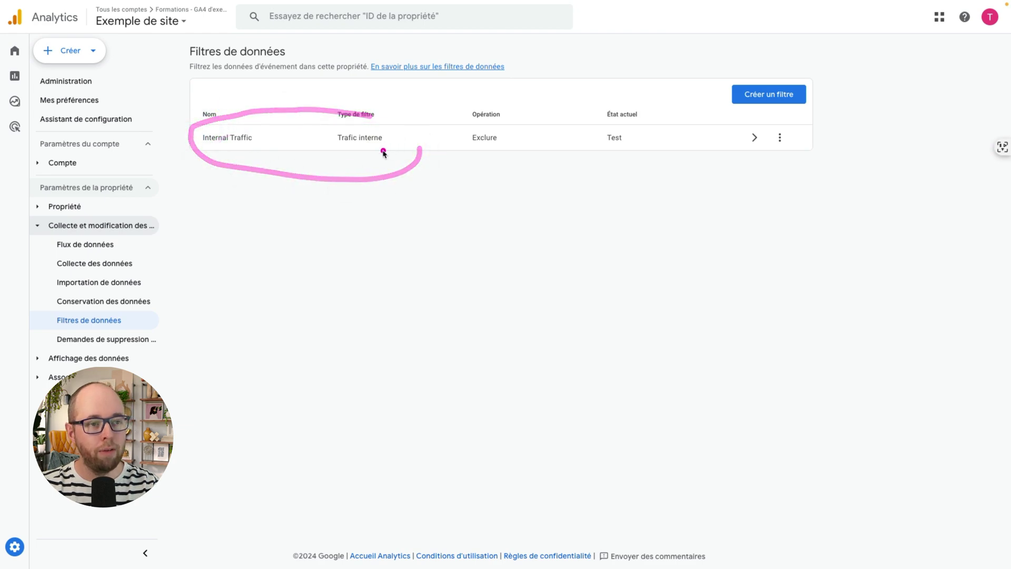
# - Open the Internal Traffic filter for editing and check its filter operation and traffic_type parameter value
pyautogui.click(323, 140)
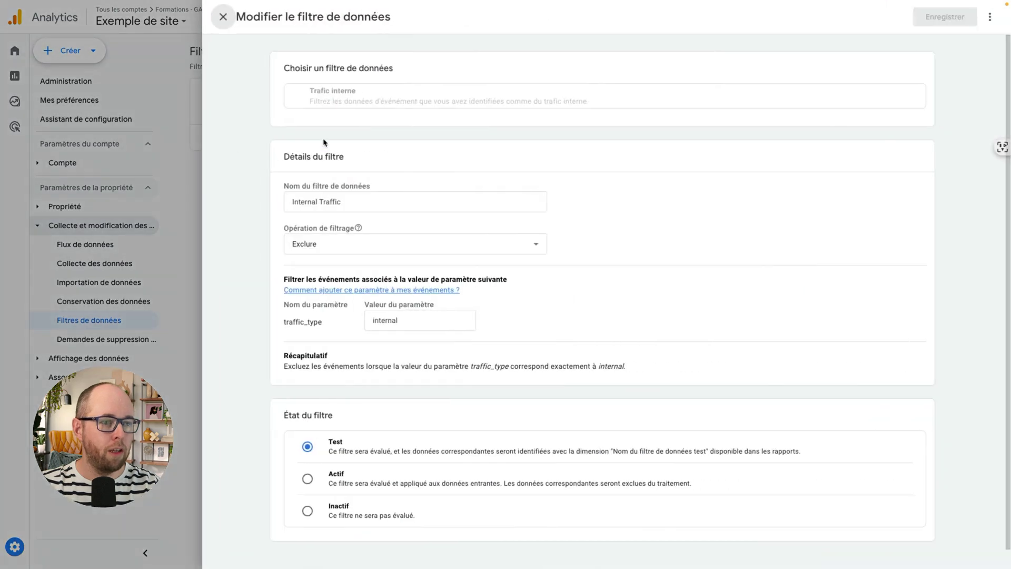
pyautogui.moveTo(344, 185)
pyautogui.mouseDown()
pyautogui.moveTo(308, 218)
pyautogui.moveTo(340, 227)
pyautogui.moveTo(359, 209)
pyautogui.moveTo(289, 226)
pyautogui.moveTo(337, 242)
pyautogui.mouseUp()
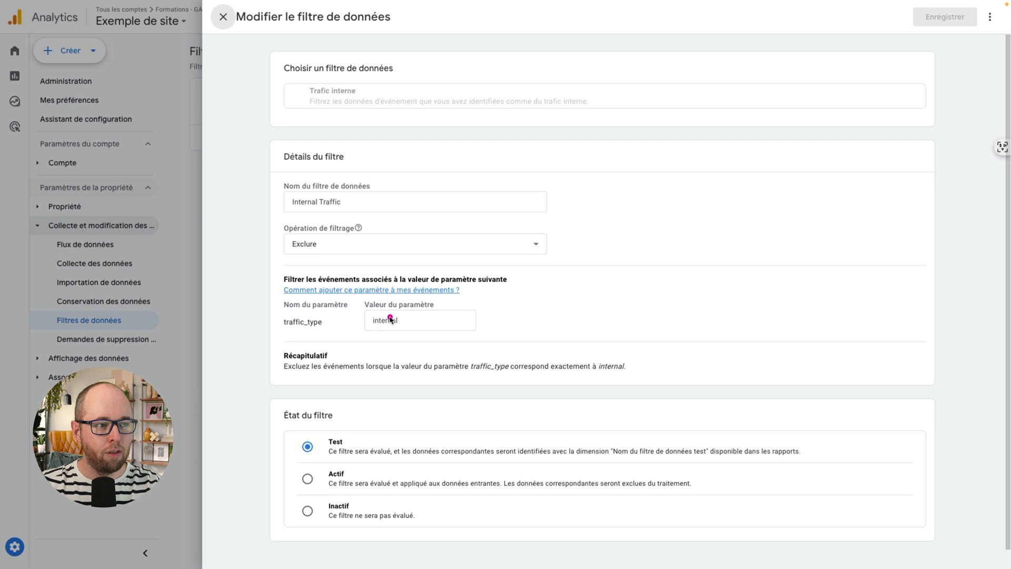
pyautogui.moveTo(396, 296)
pyautogui.mouseDown()
pyautogui.moveTo(372, 296)
pyautogui.moveTo(350, 321)
pyautogui.moveTo(445, 337)
pyautogui.moveTo(452, 289)
pyautogui.moveTo(377, 324)
pyautogui.mouseUp()
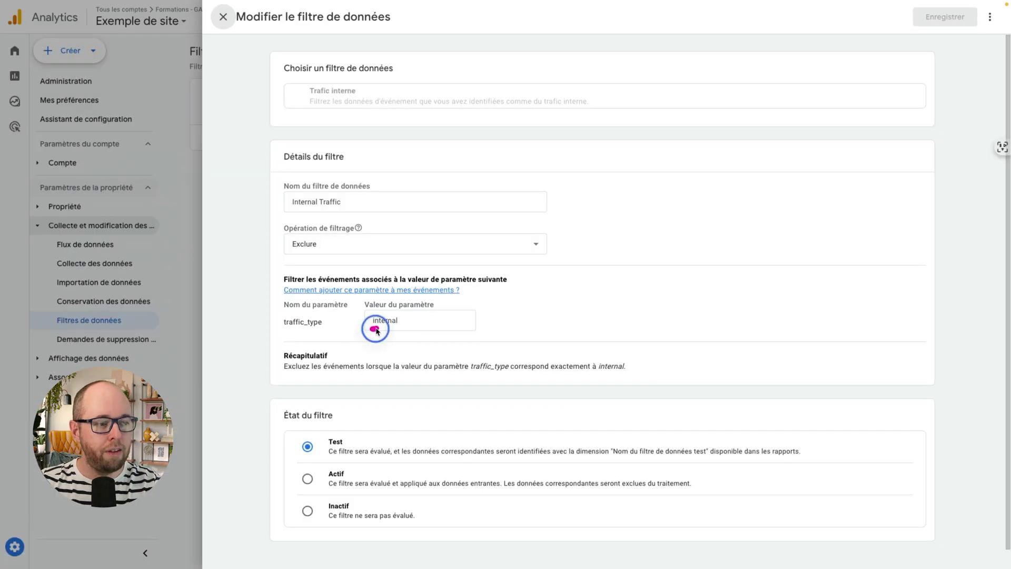
pyautogui.moveTo(372, 328)
pyautogui.mouseDown()
pyautogui.moveTo(400, 326)
pyautogui.moveTo(362, 312)
pyautogui.moveTo(406, 332)
pyautogui.mouseUp()
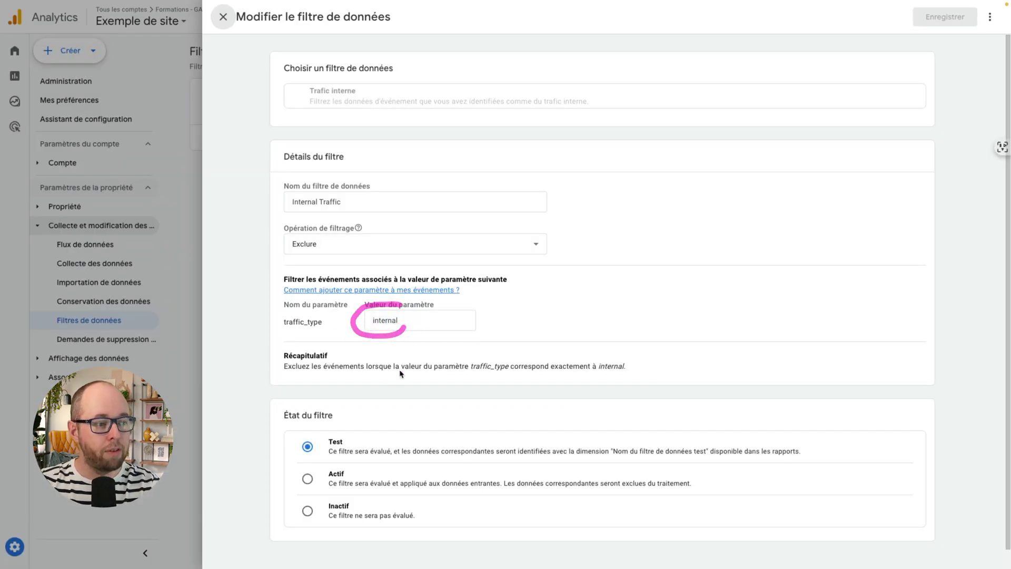
# - Try the Actif state on the Internal Traffic filter, set it back to Test and save the filter
pyautogui.moveTo(353, 427); pyautogui.dragTo(315, 424)
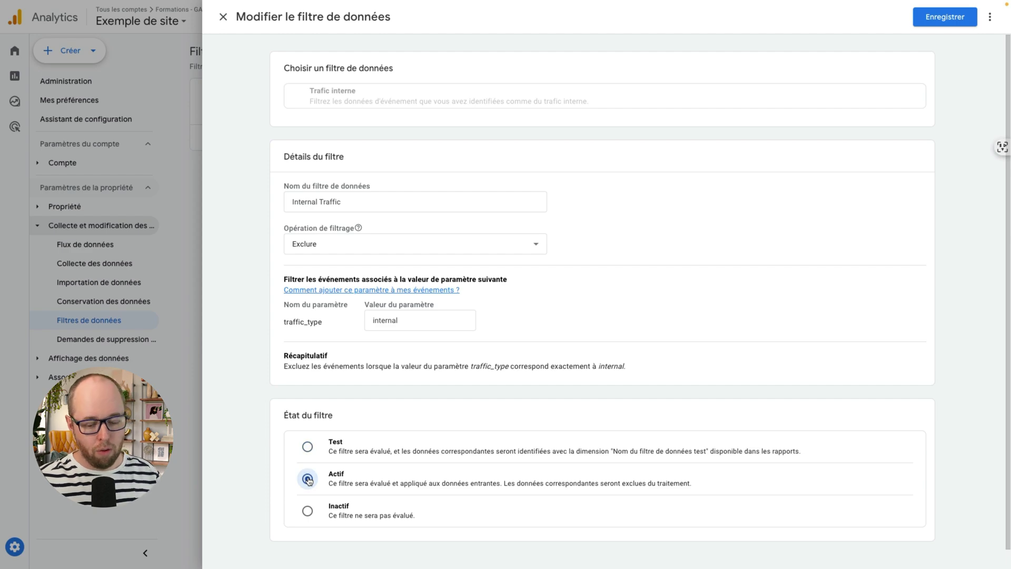
pyautogui.moveTo(342, 464)
pyautogui.mouseDown()
pyautogui.moveTo(308, 472)
pyautogui.moveTo(345, 494)
pyautogui.moveTo(335, 463)
pyautogui.mouseUp()
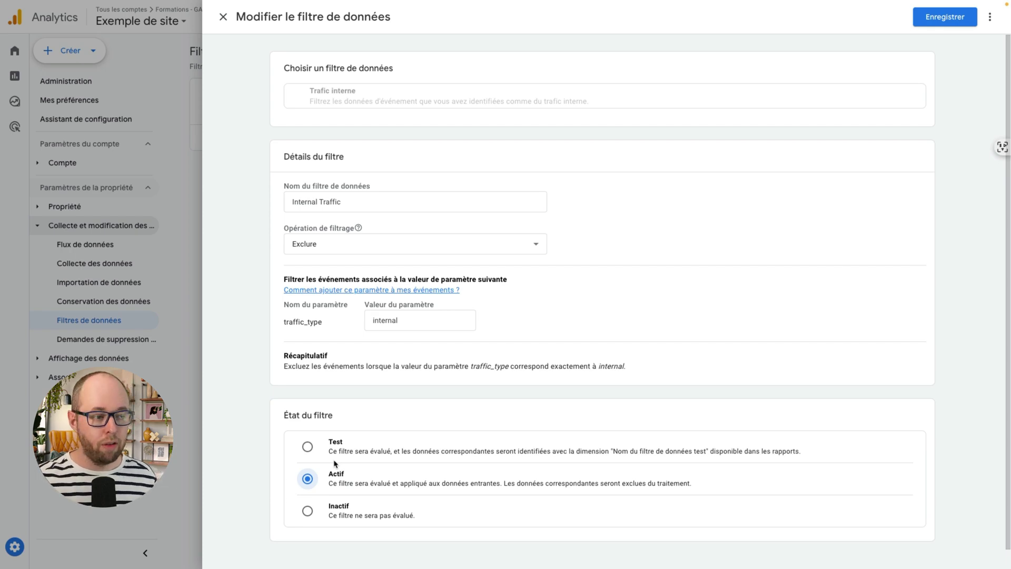
pyautogui.click(306, 448)
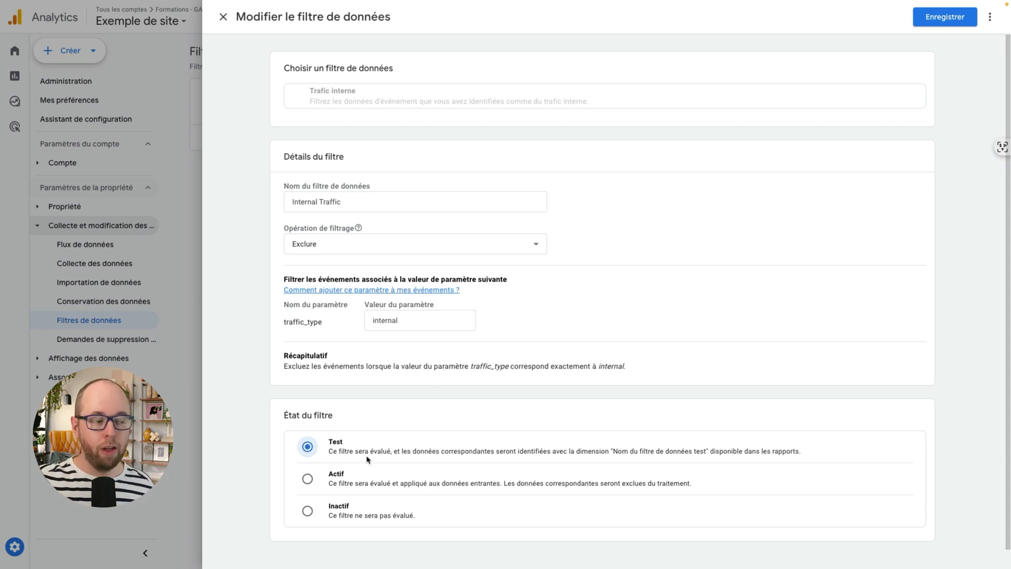
pyautogui.click(308, 479)
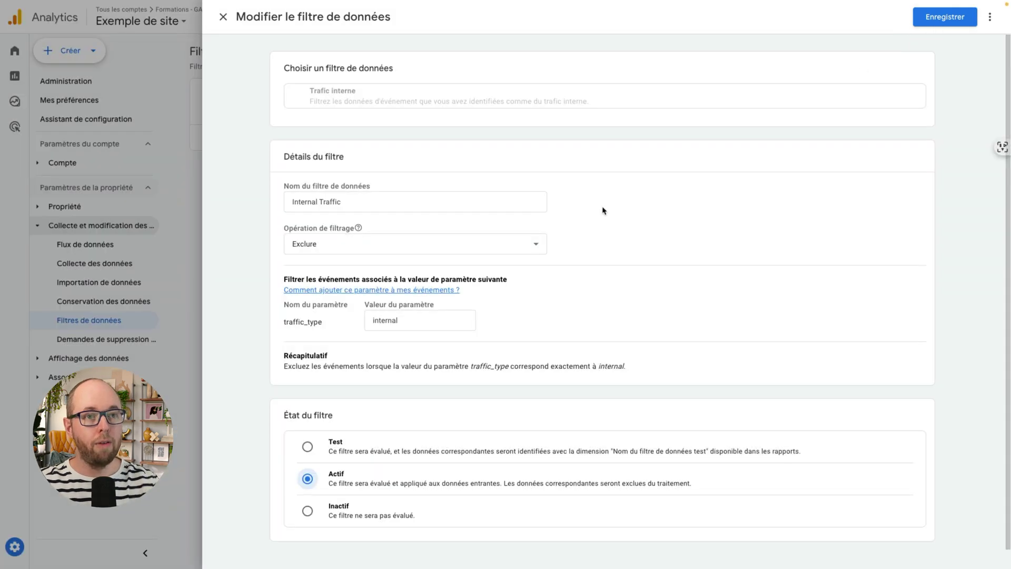
pyautogui.click(308, 447)
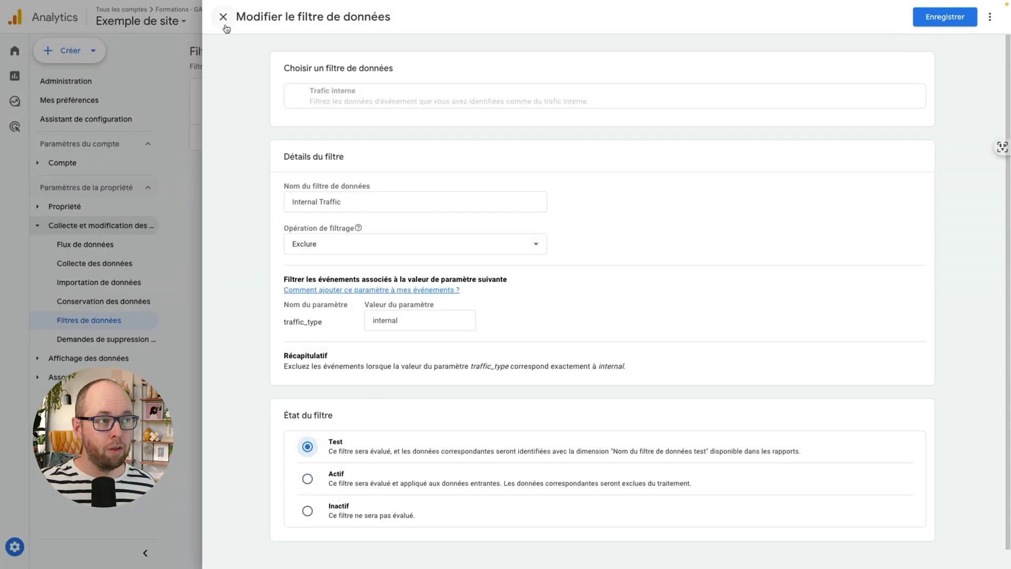
pyautogui.click(943, 17)
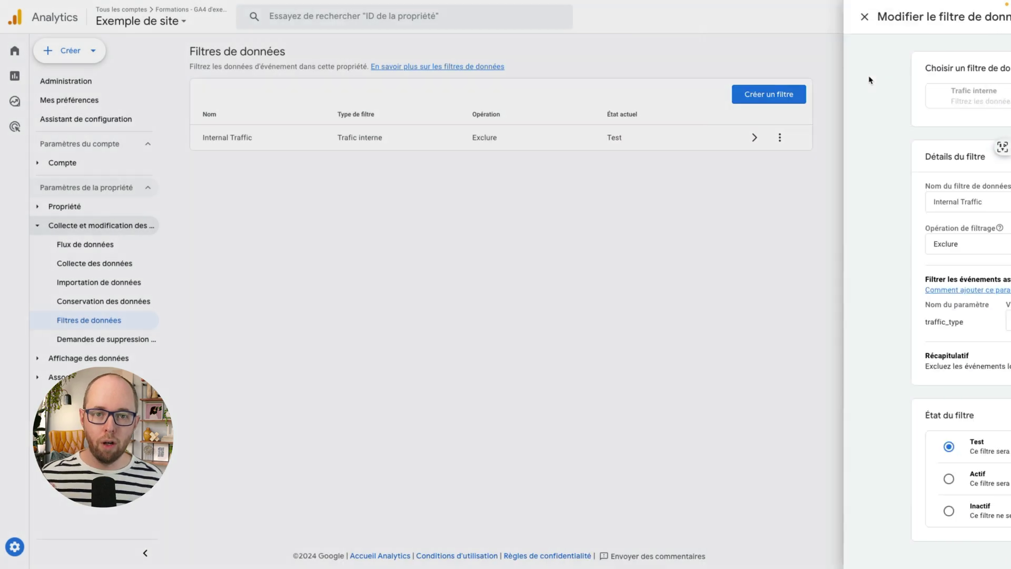
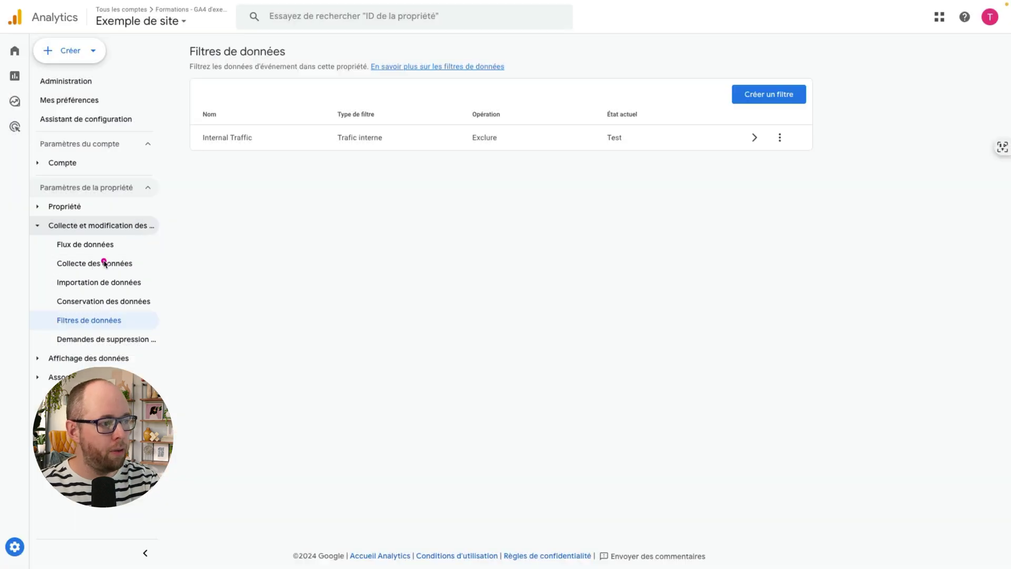
# - Open the property's data collection settings (Collecte des données) and look through the available options
pyautogui.moveTo(105, 257)
pyautogui.mouseDown()
pyautogui.moveTo(83, 257)
pyautogui.moveTo(71, 272)
pyautogui.mouseUp()
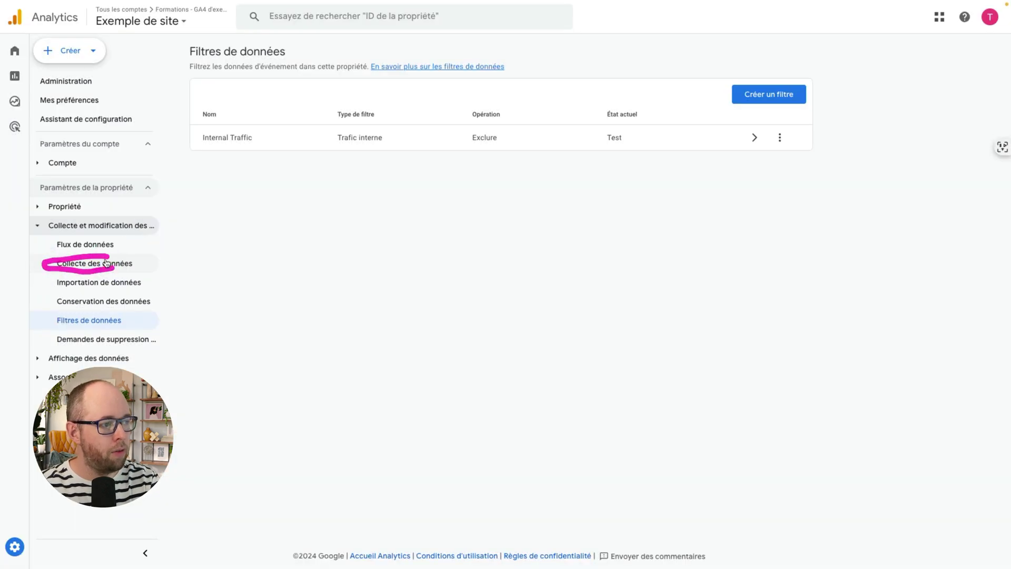
pyautogui.click(95, 264)
pyautogui.moveTo(811, 77)
pyautogui.mouseDown()
pyautogui.moveTo(774, 69)
pyautogui.moveTo(864, 79)
pyautogui.mouseUp()
pyautogui.scroll(-5, 748, 264)
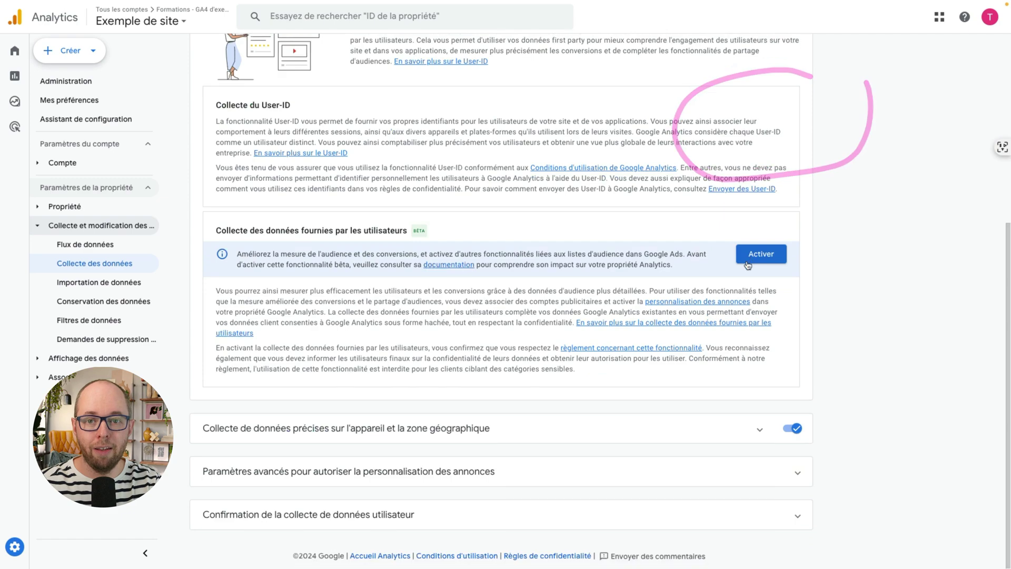
pyautogui.scroll(5, 711, 269)
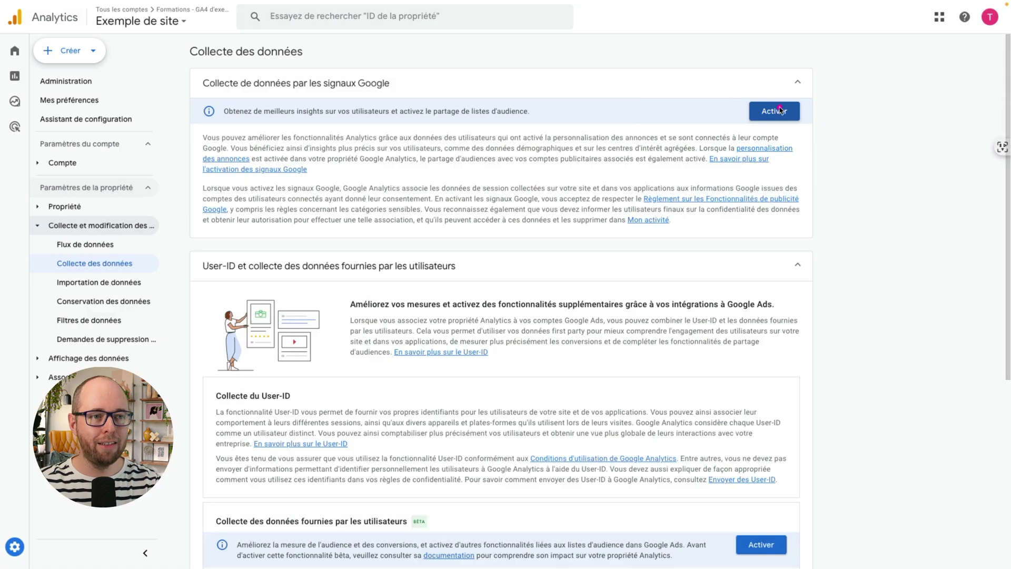
# - Activate data collection by Google signals (Collecte de données par les signaux Google) for the property
pyautogui.moveTo(791, 96)
pyautogui.mouseDown()
pyautogui.moveTo(770, 95)
pyautogui.moveTo(737, 131)
pyautogui.moveTo(808, 132)
pyautogui.moveTo(779, 89)
pyautogui.mouseUp()
pyautogui.moveTo(292, 92)
pyautogui.mouseDown()
pyautogui.moveTo(379, 90)
pyautogui.moveTo(311, 72)
pyautogui.moveTo(405, 84)
pyautogui.mouseUp()
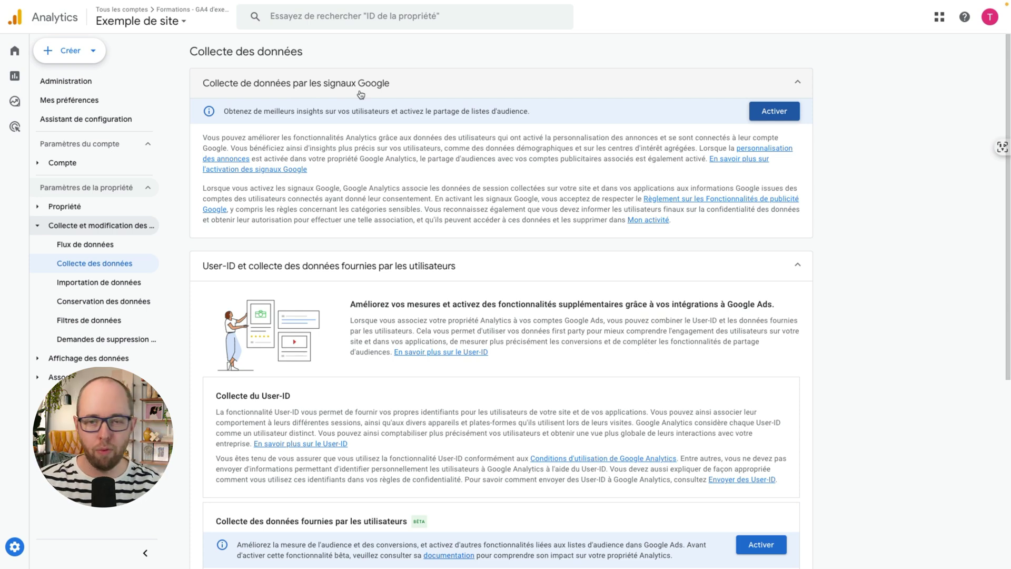
pyautogui.click(796, 85)
pyautogui.moveTo(796, 86)
pyautogui.mouseDown()
pyautogui.moveTo(726, 121)
pyautogui.moveTo(821, 114)
pyautogui.moveTo(795, 80)
pyautogui.moveTo(737, 141)
pyautogui.moveTo(809, 111)
pyautogui.mouseUp()
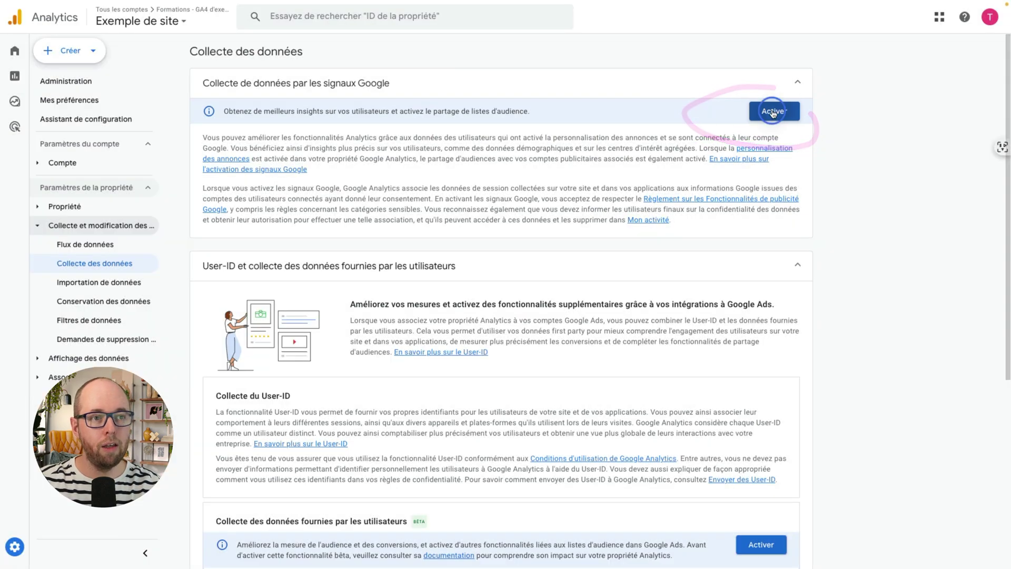
pyautogui.click(774, 112)
pyautogui.moveTo(392, 234); pyautogui.dragTo(625, 238)
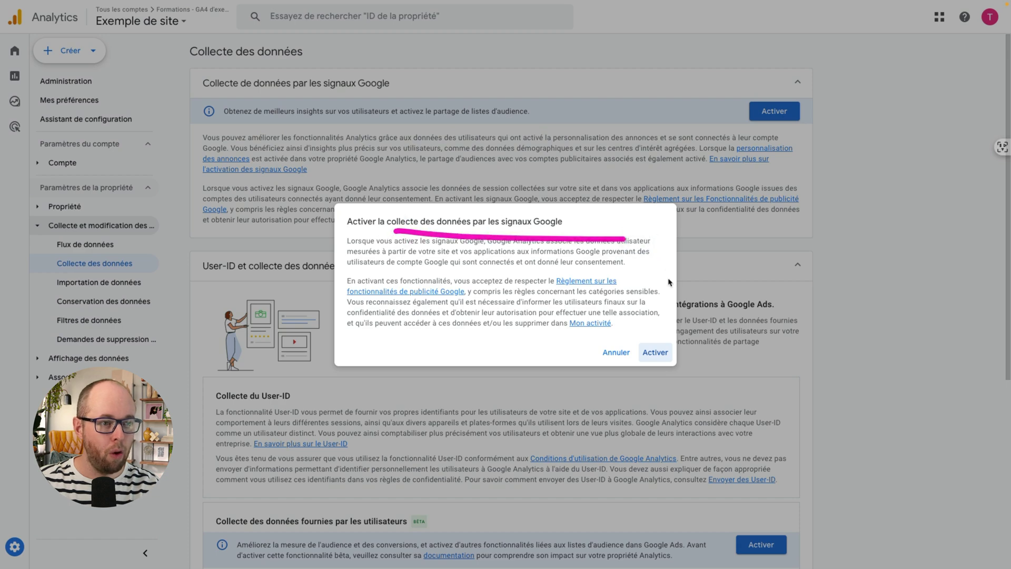
pyautogui.click(655, 352)
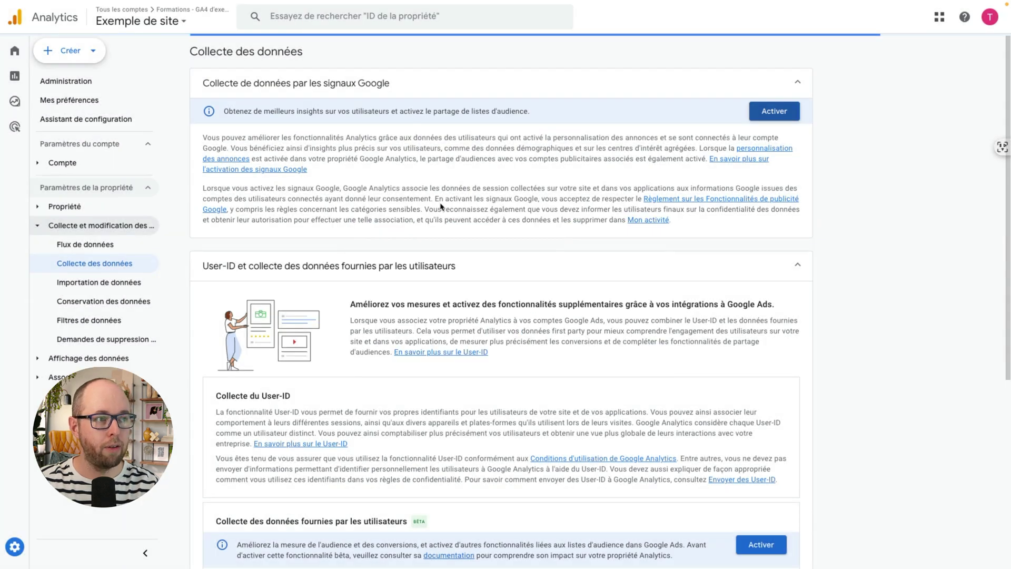
# - Review the Google signals section and the Collecte du User-ID section of the data collection settings
pyautogui.moveTo(290, 89); pyautogui.dragTo(379, 85)
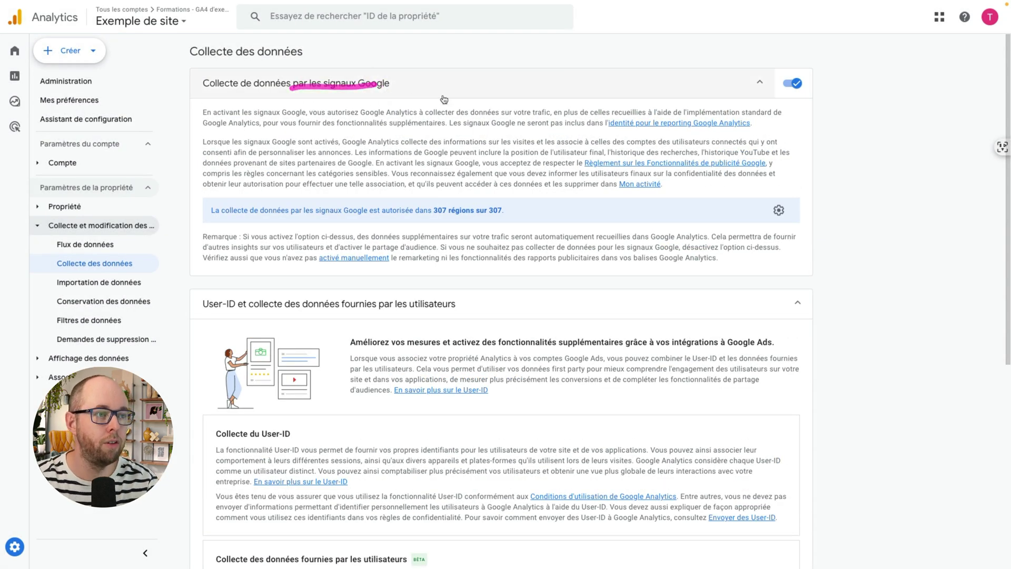
pyautogui.scroll(-2, 502, 158)
pyautogui.scroll(-3, 505, 183)
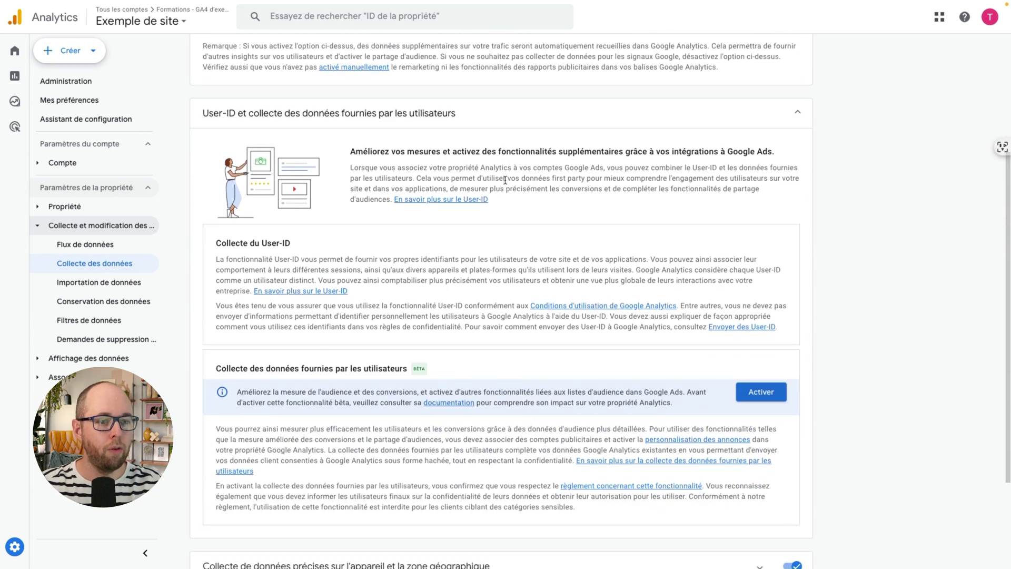
pyautogui.moveTo(311, 144)
pyautogui.mouseDown()
pyautogui.moveTo(235, 175)
pyautogui.moveTo(321, 147)
pyautogui.mouseUp()
pyautogui.moveTo(245, 171); pyautogui.dragTo(303, 170)
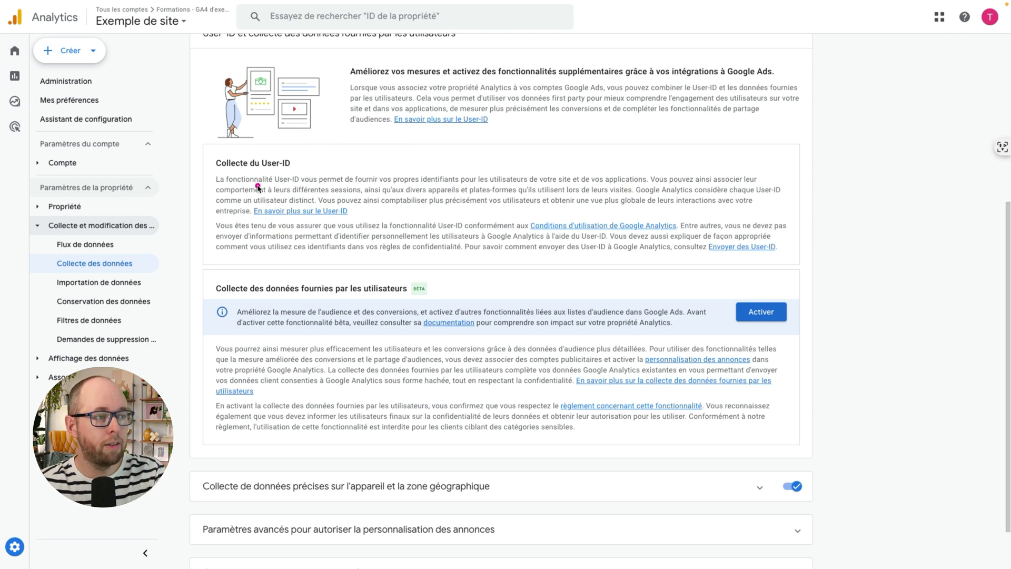
pyautogui.moveTo(259, 171); pyautogui.dragTo(319, 169)
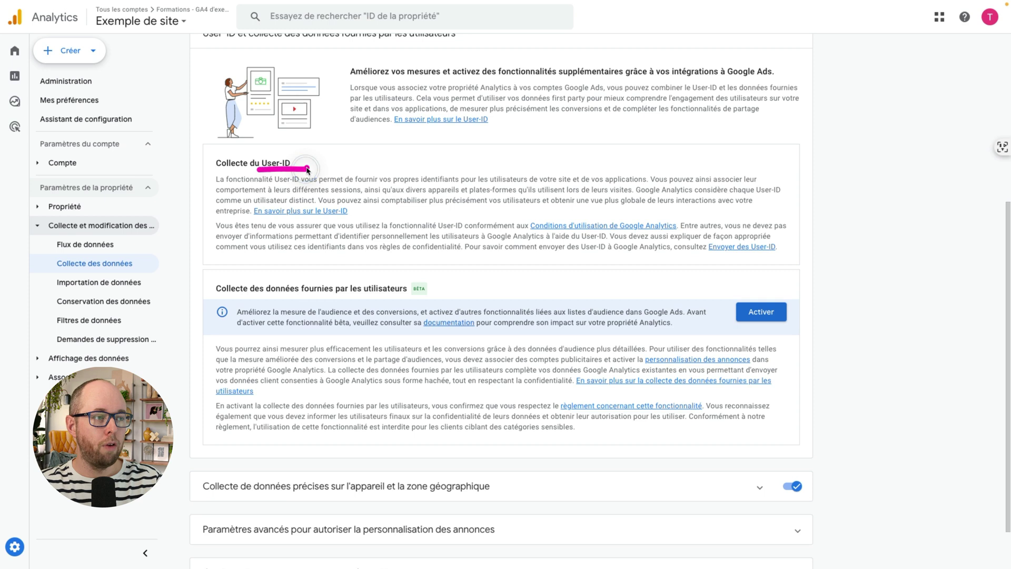
pyautogui.moveTo(278, 152); pyautogui.dragTo(253, 166)
pyautogui.scroll(-1, 451, 251)
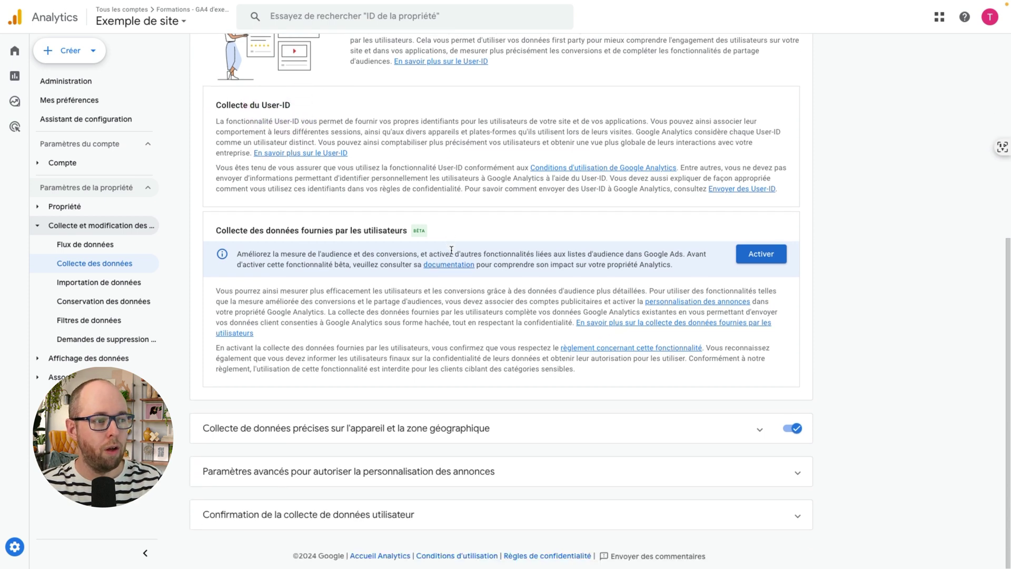
# - Activate user-provided data collection (Collecte des données fournies par les utilisateurs) with the optional collection of automatically detected user data enabled
pyautogui.moveTo(769, 225)
pyautogui.mouseDown()
pyautogui.moveTo(719, 276)
pyautogui.moveTo(796, 244)
pyautogui.moveTo(752, 224)
pyautogui.mouseUp()
pyautogui.moveTo(322, 241); pyautogui.dragTo(412, 238)
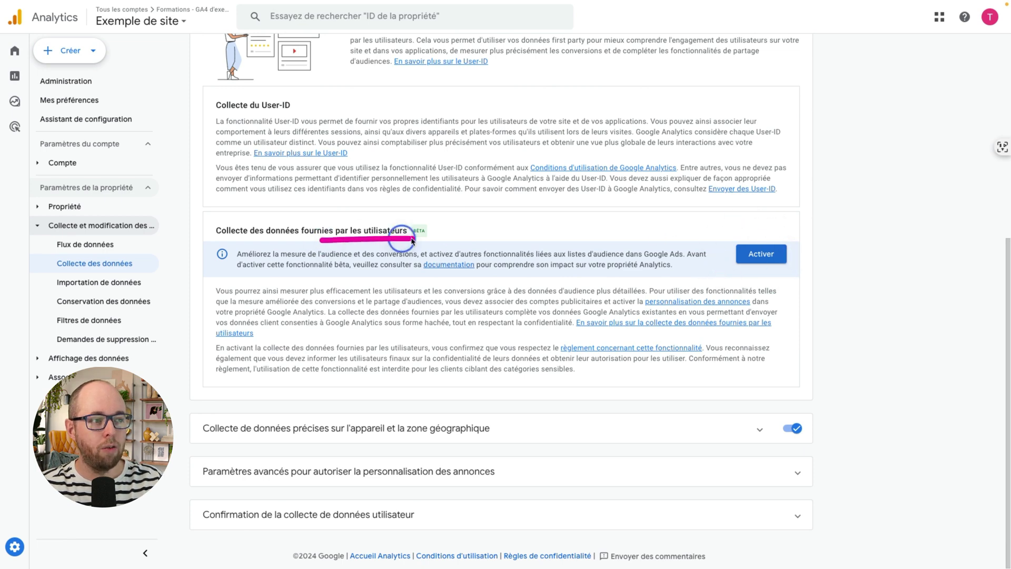
pyautogui.click(762, 252)
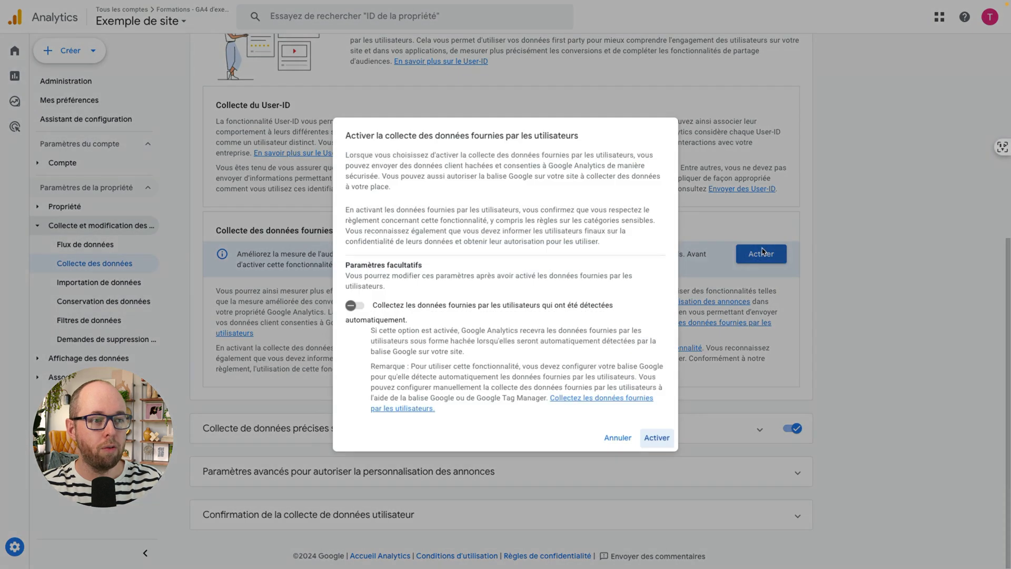
pyautogui.click(351, 306)
pyautogui.click(656, 439)
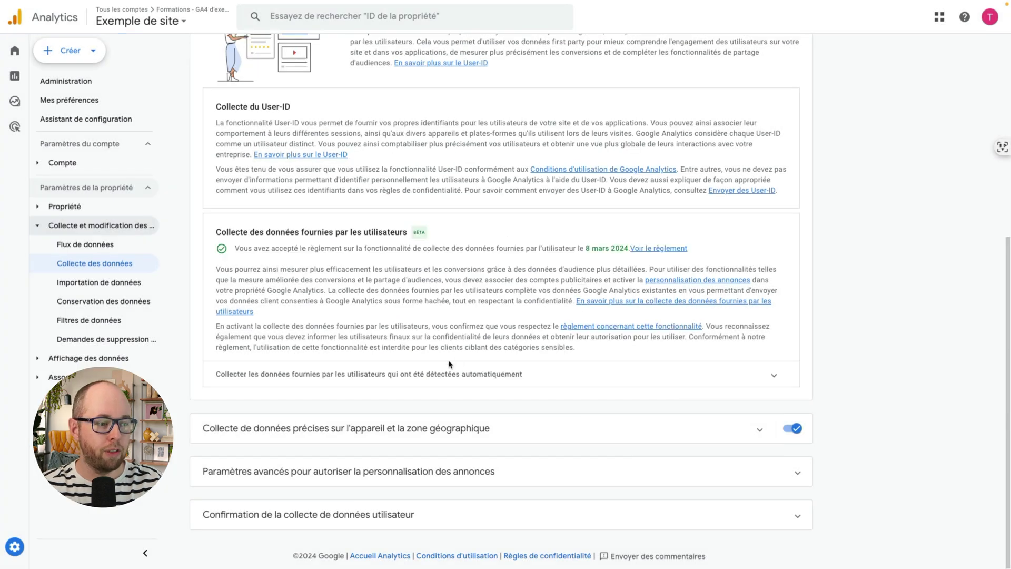
# - Accept the user data collection acknowledgement under Confirmation de la collecte de données utilisateur
pyautogui.click(334, 510)
pyautogui.moveTo(284, 433)
pyautogui.mouseDown()
pyautogui.moveTo(243, 421)
pyautogui.moveTo(197, 508)
pyautogui.moveTo(308, 529)
pyautogui.mouseUp()
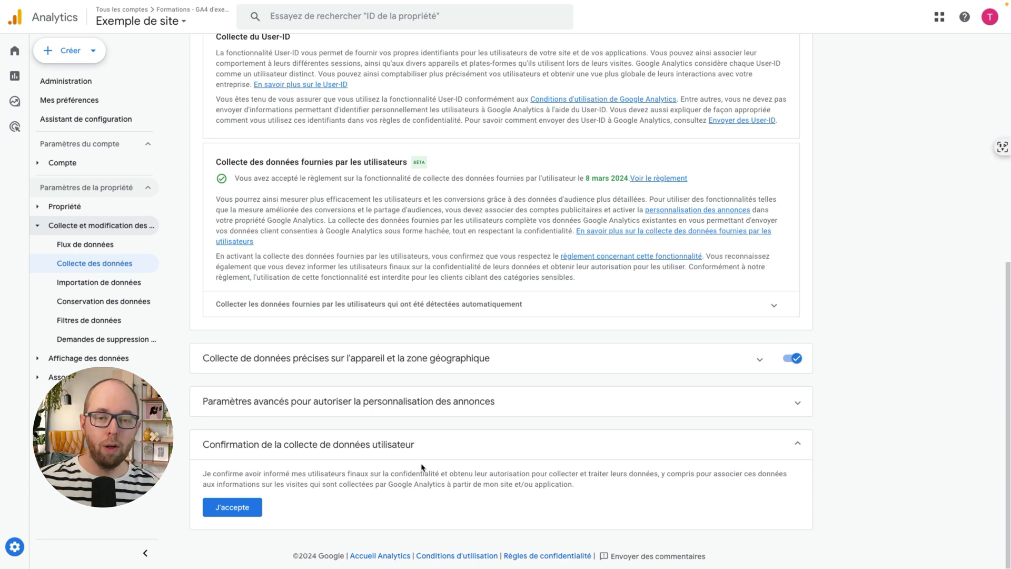
pyautogui.click(226, 507)
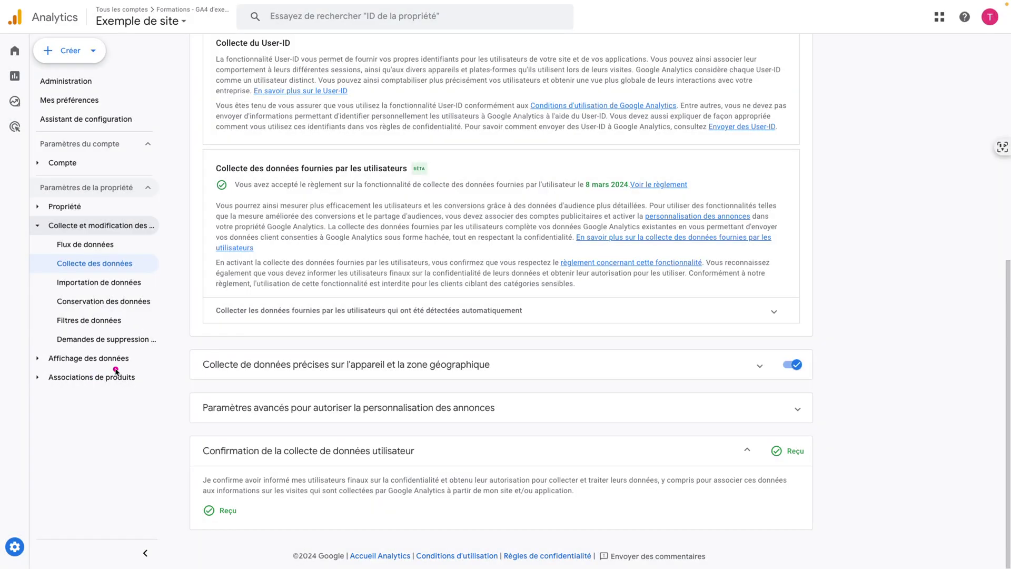
# - Look through the property's product associations (Associations de produits) and open the Google Ads associations page
pyautogui.moveTo(113, 368); pyautogui.dragTo(41, 377)
pyautogui.click(41, 377)
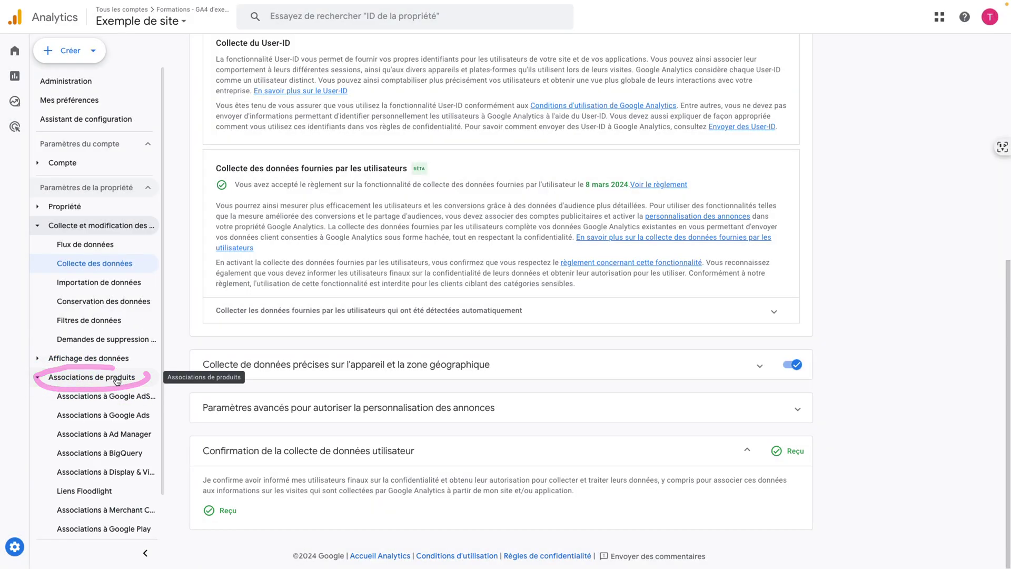
pyautogui.scroll(-1, 126, 411)
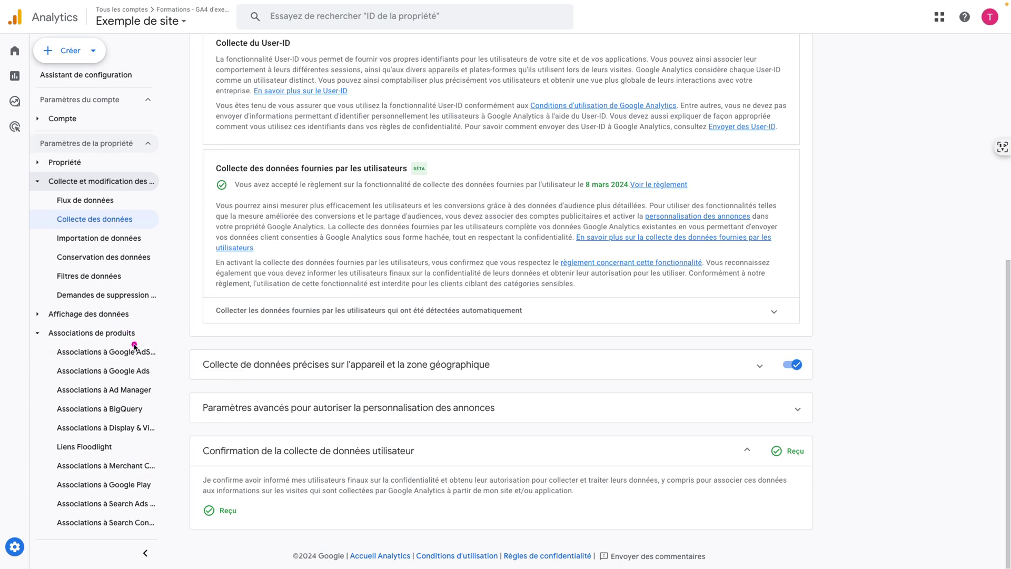
pyautogui.moveTo(131, 367)
pyautogui.mouseDown()
pyautogui.moveTo(149, 362)
pyautogui.moveTo(128, 361)
pyautogui.mouseUp()
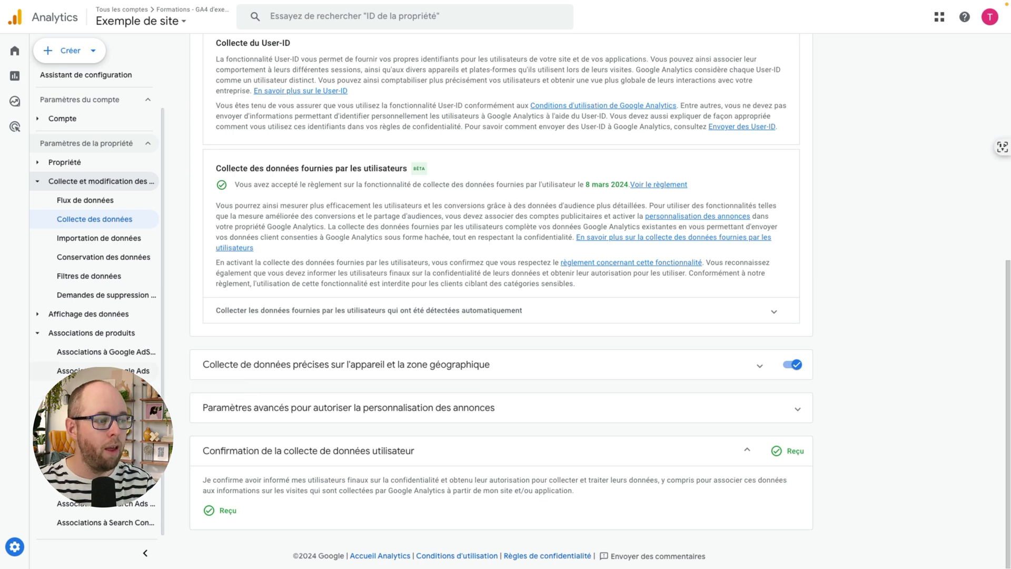
pyautogui.click(116, 368)
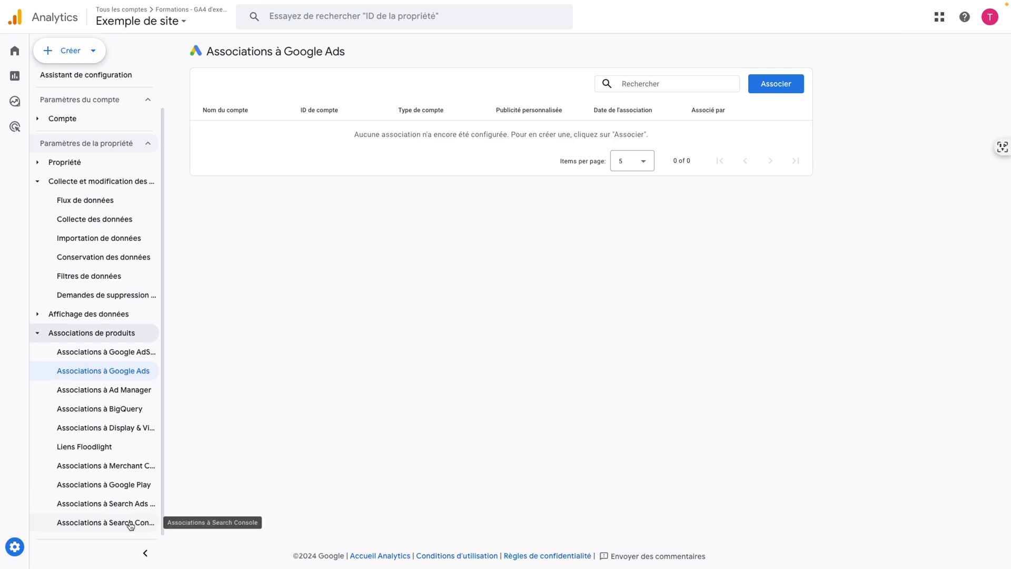
pyautogui.moveTo(134, 359)
pyautogui.mouseDown()
pyautogui.moveTo(108, 356)
pyautogui.moveTo(134, 389)
pyautogui.mouseUp()
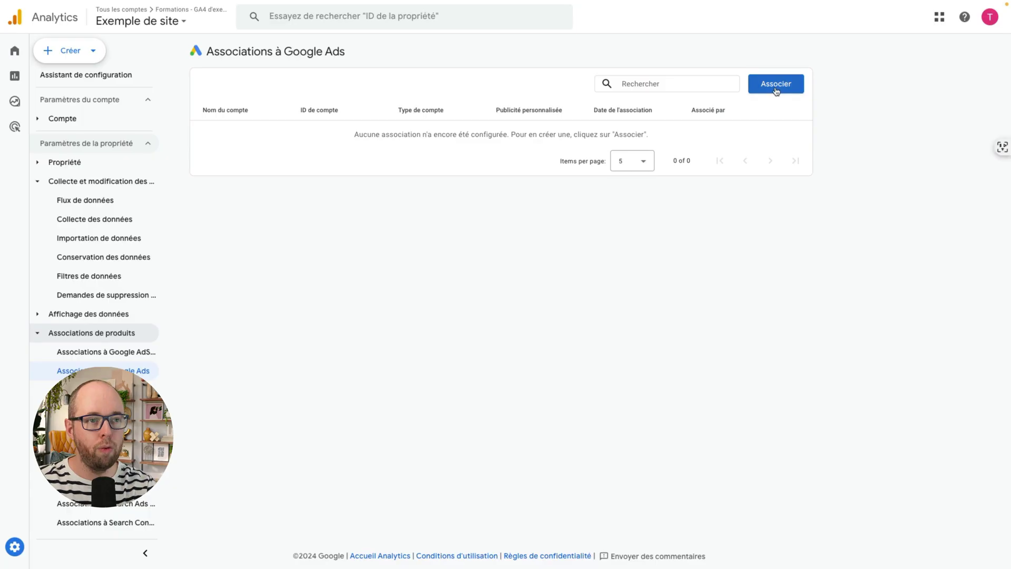
# - Start a Google Ads association, look at the accounts available for linking, and exit without creating the association
pyautogui.click(776, 87)
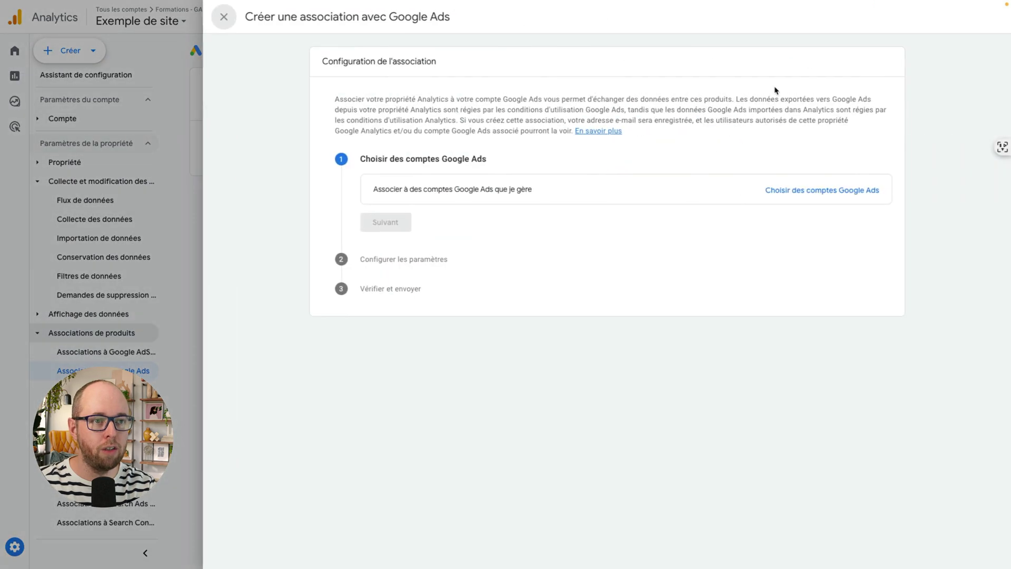
pyautogui.moveTo(418, 202); pyautogui.dragTo(616, 203)
pyautogui.click(807, 193)
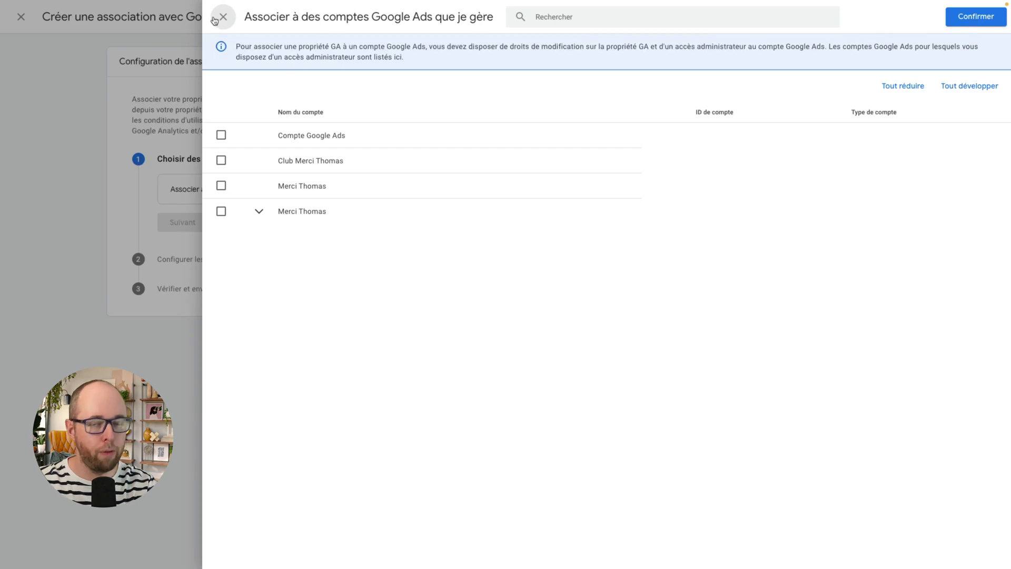
pyautogui.click(215, 20)
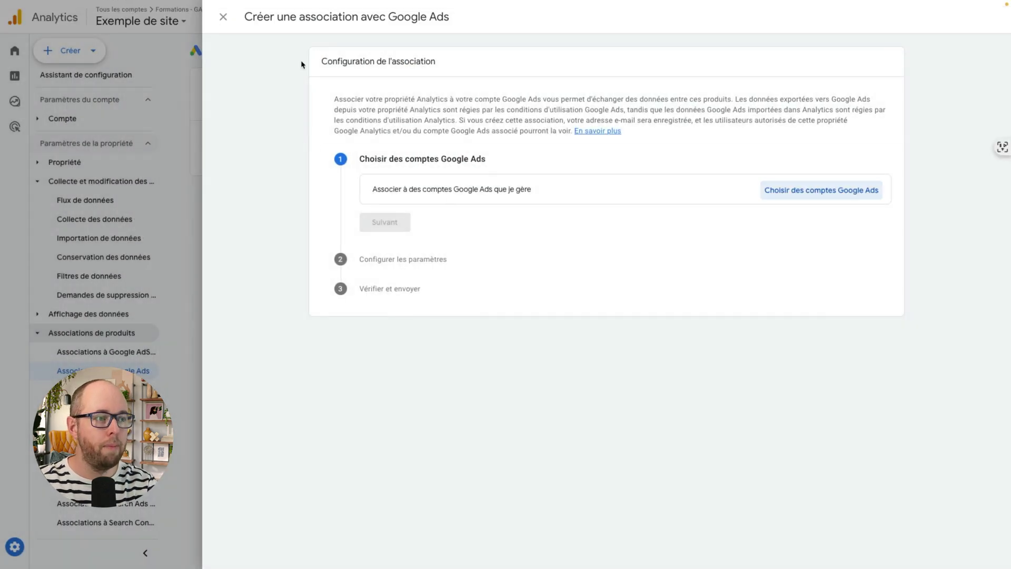
pyautogui.click(224, 17)
pyautogui.moveTo(253, 138)
pyautogui.mouseDown()
pyautogui.moveTo(717, 131)
pyautogui.moveTo(286, 131)
pyautogui.moveTo(491, 149)
pyautogui.moveTo(744, 128)
pyautogui.moveTo(405, 131)
pyautogui.mouseUp()
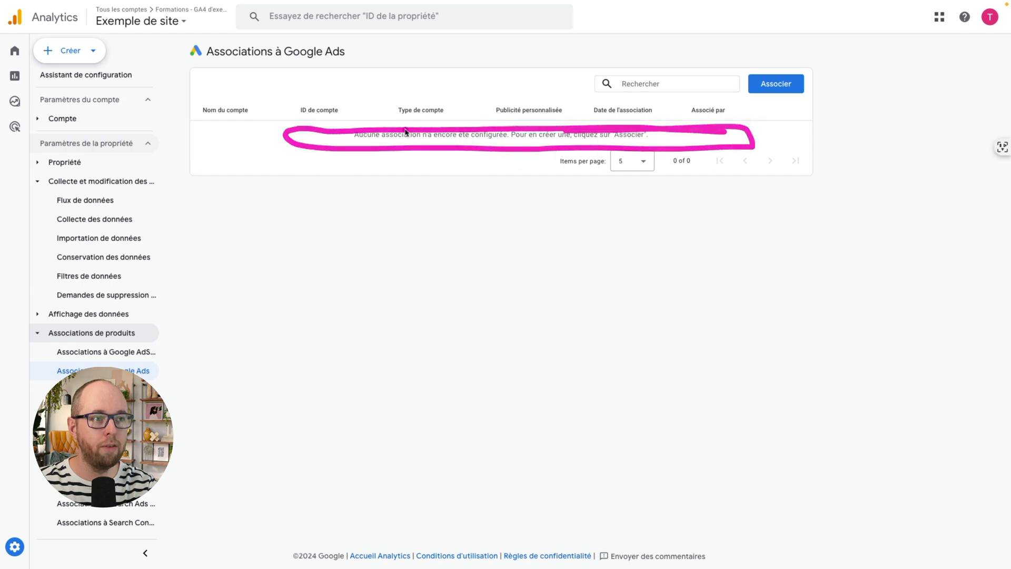
pyautogui.moveTo(257, 138)
pyautogui.mouseDown()
pyautogui.moveTo(741, 138)
pyautogui.moveTo(249, 137)
pyautogui.mouseUp()
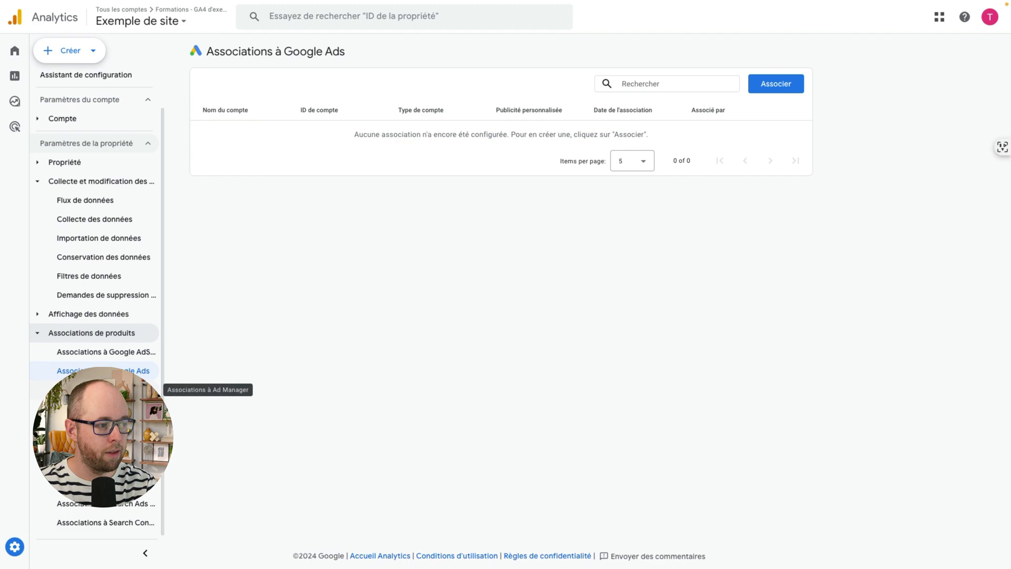
# - View the Search Console association setup, leave it without linking, and open the Merchant Center associations page
pyautogui.click(119, 521)
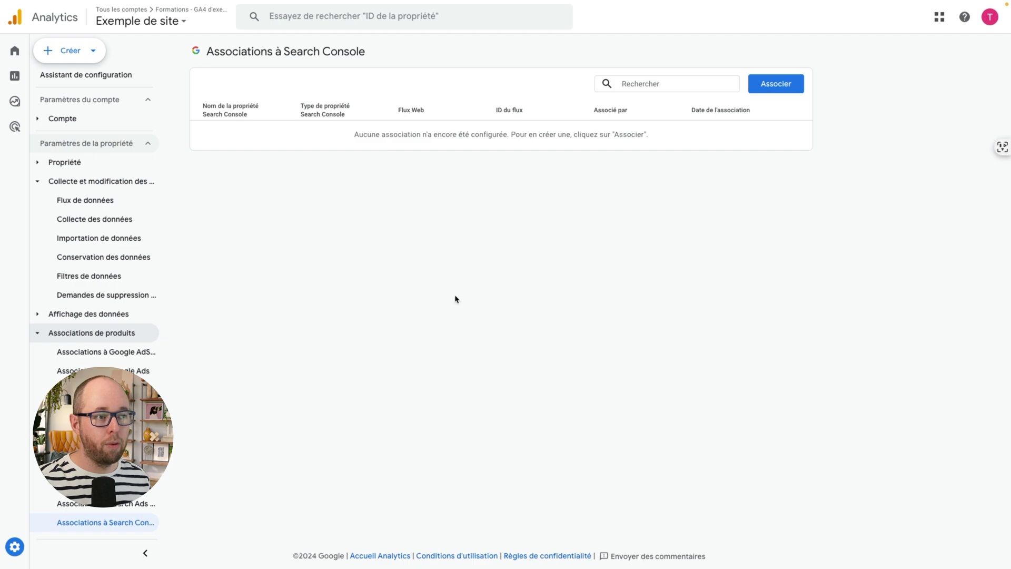
pyautogui.click(775, 86)
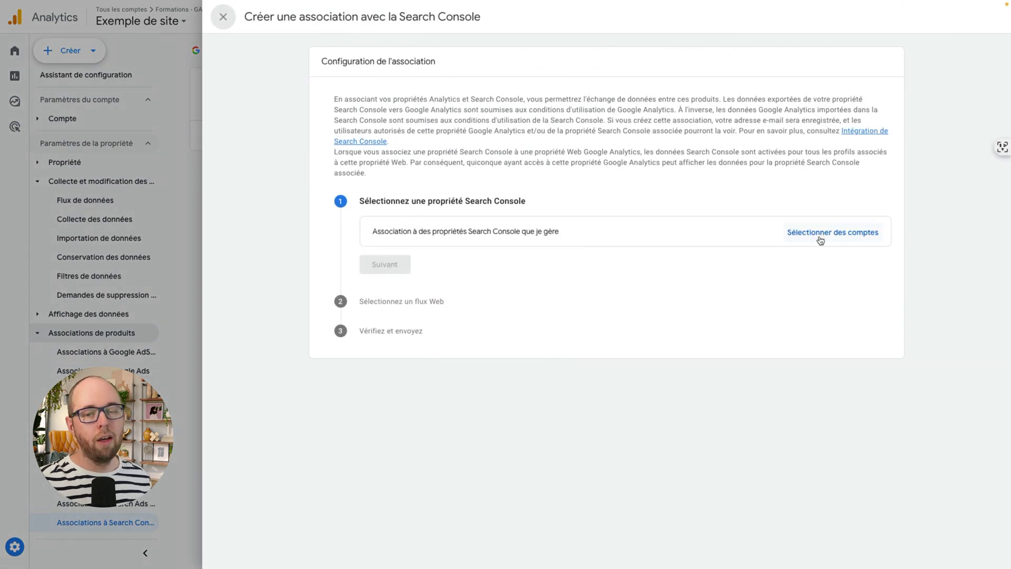
pyautogui.click(223, 17)
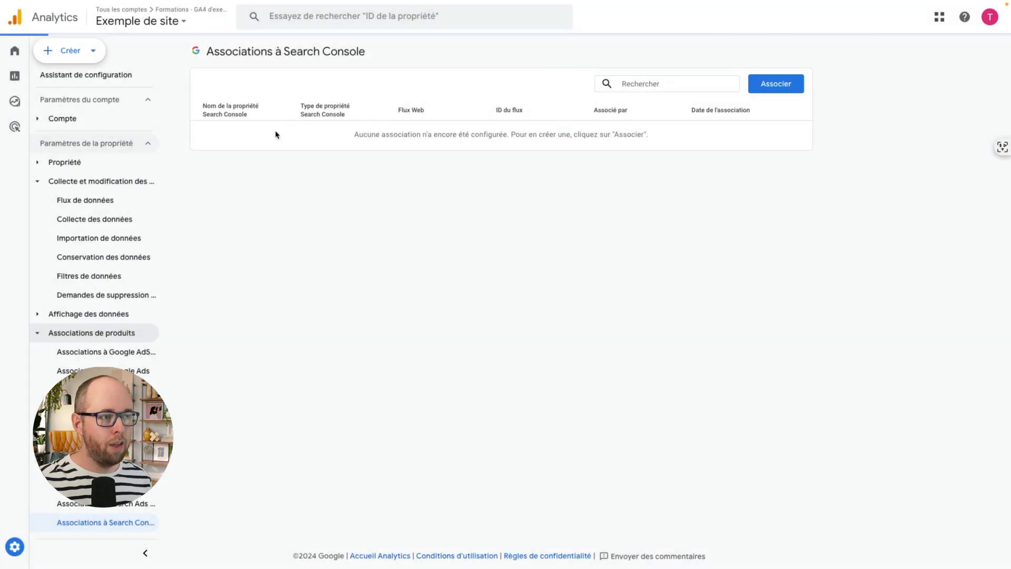
pyautogui.moveTo(276, 133); pyautogui.dragTo(520, 137)
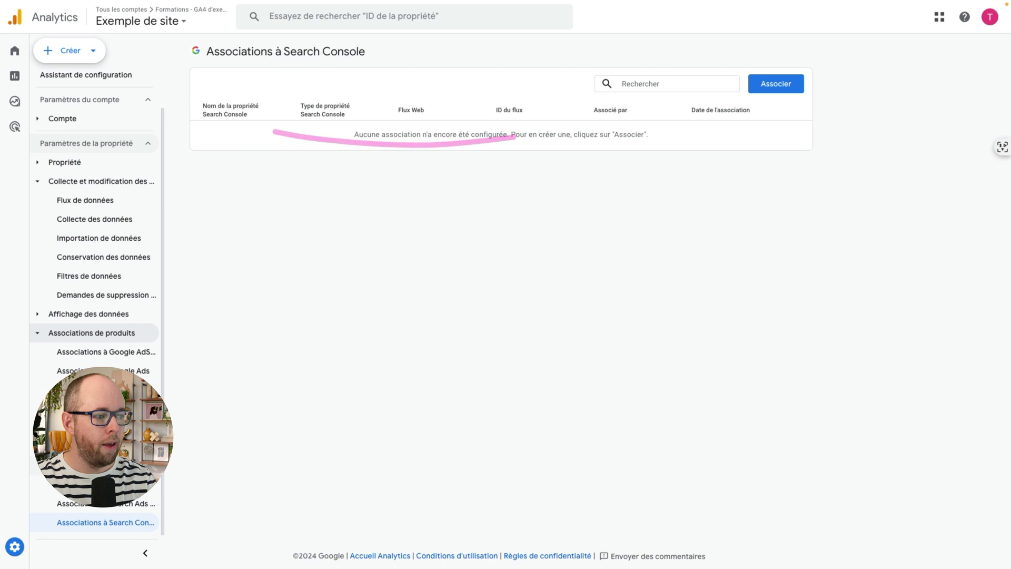
pyautogui.click(105, 448)
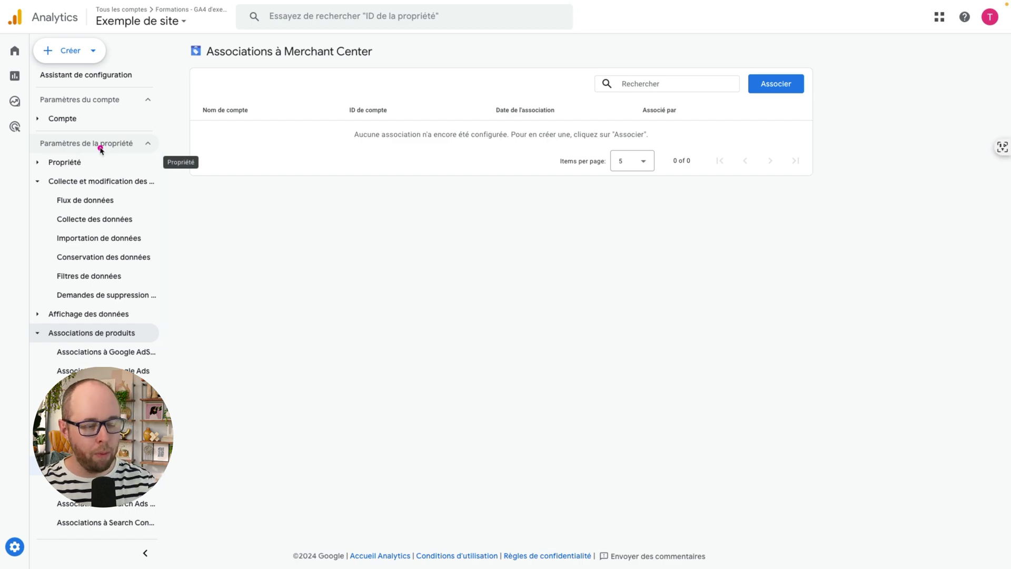
# - Open the property's access management (Gestion des accès à la propriété) and examine the users' names, e-mail addresses and roles
pyautogui.moveTo(90, 151)
pyautogui.mouseDown()
pyautogui.moveTo(141, 143)
pyautogui.moveTo(85, 145)
pyautogui.mouseUp()
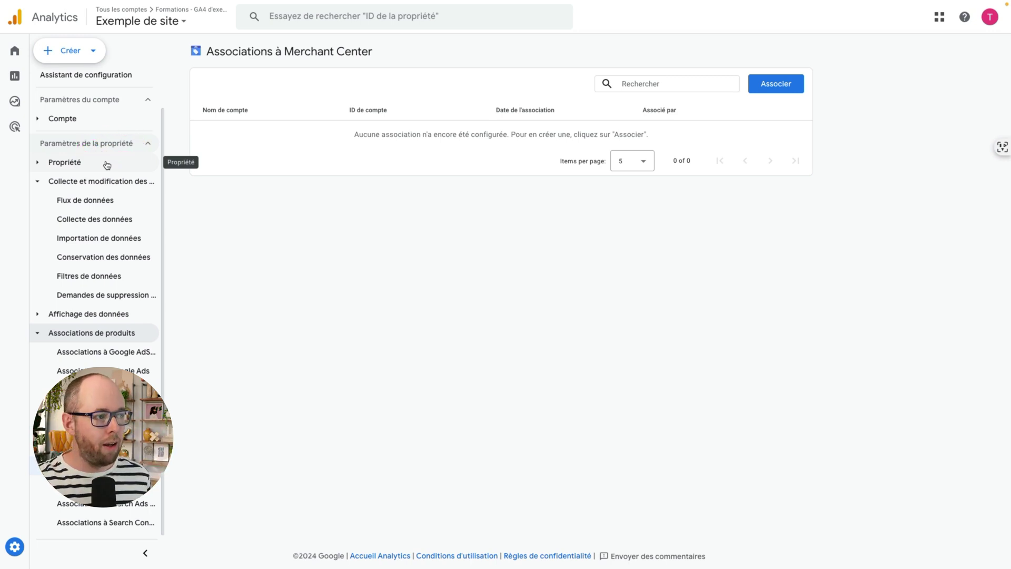
pyautogui.click(80, 164)
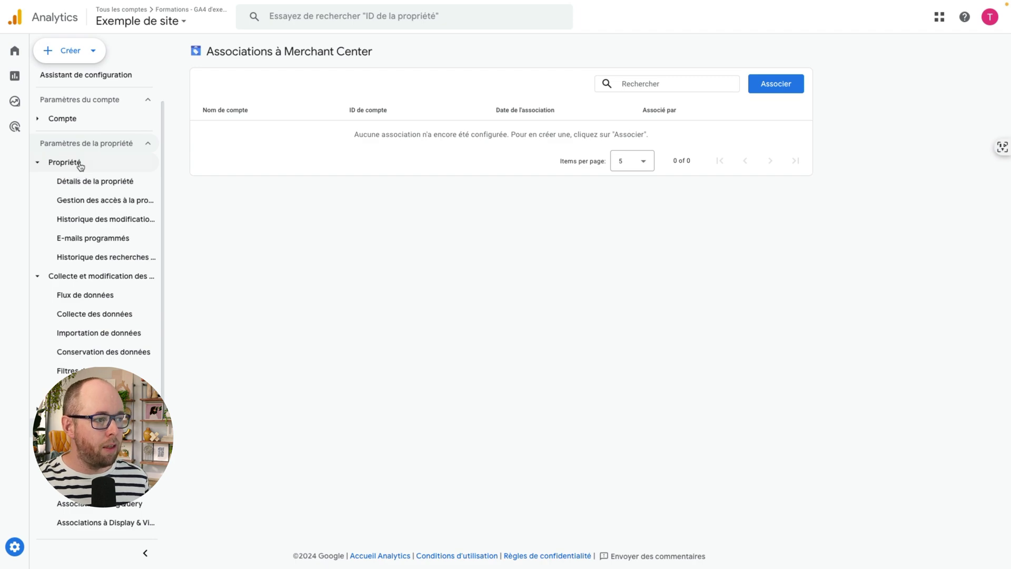
pyautogui.click(90, 202)
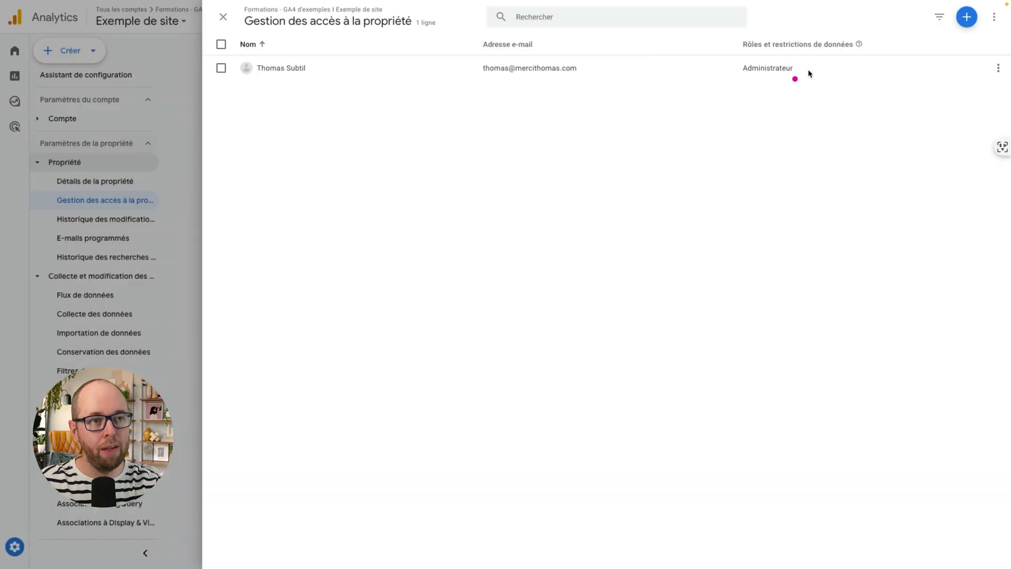
pyautogui.moveTo(800, 51)
pyautogui.mouseDown()
pyautogui.moveTo(723, 93)
pyautogui.moveTo(752, 49)
pyautogui.mouseUp()
pyautogui.moveTo(461, 83); pyautogui.dragTo(630, 95)
pyautogui.moveTo(310, 30); pyautogui.dragTo(414, 38)
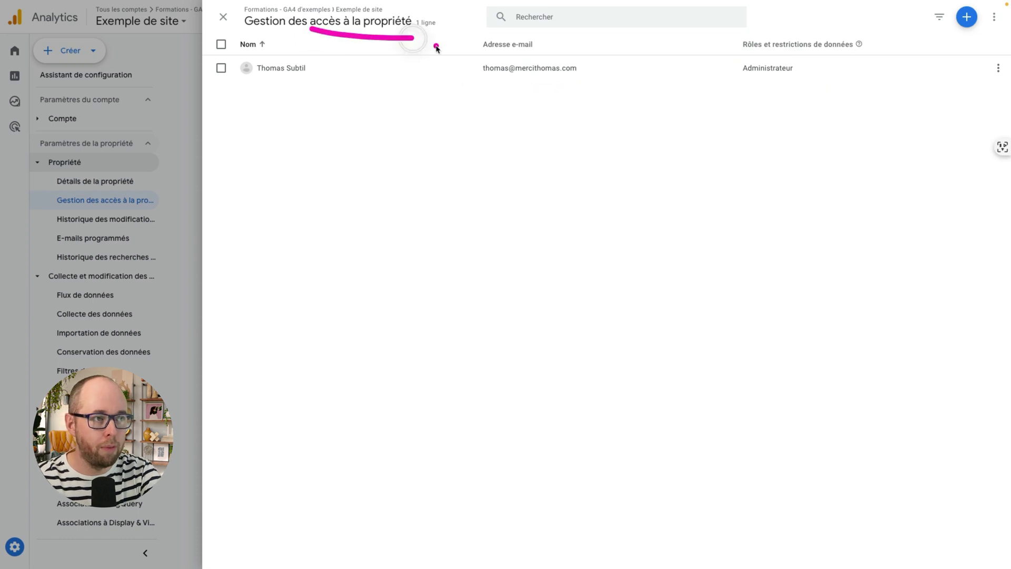
pyautogui.moveTo(321, 85); pyautogui.dragTo(322, 88)
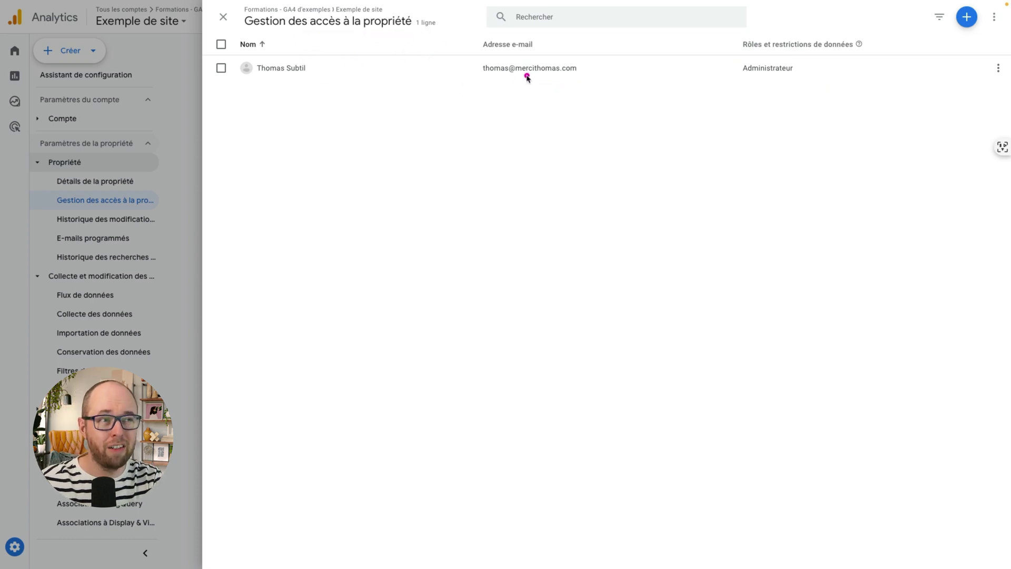
pyautogui.moveTo(485, 81)
pyautogui.mouseDown()
pyautogui.moveTo(593, 83)
pyautogui.moveTo(491, 86)
pyautogui.moveTo(556, 84)
pyautogui.mouseUp()
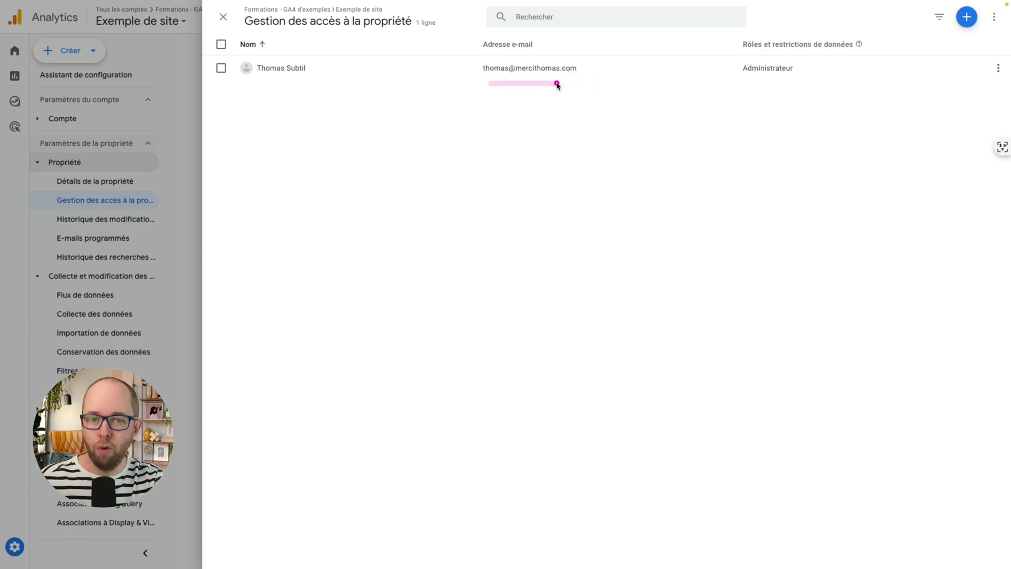
pyautogui.moveTo(551, 55)
pyautogui.mouseDown()
pyautogui.moveTo(487, 62)
pyautogui.moveTo(584, 67)
pyautogui.mouseUp()
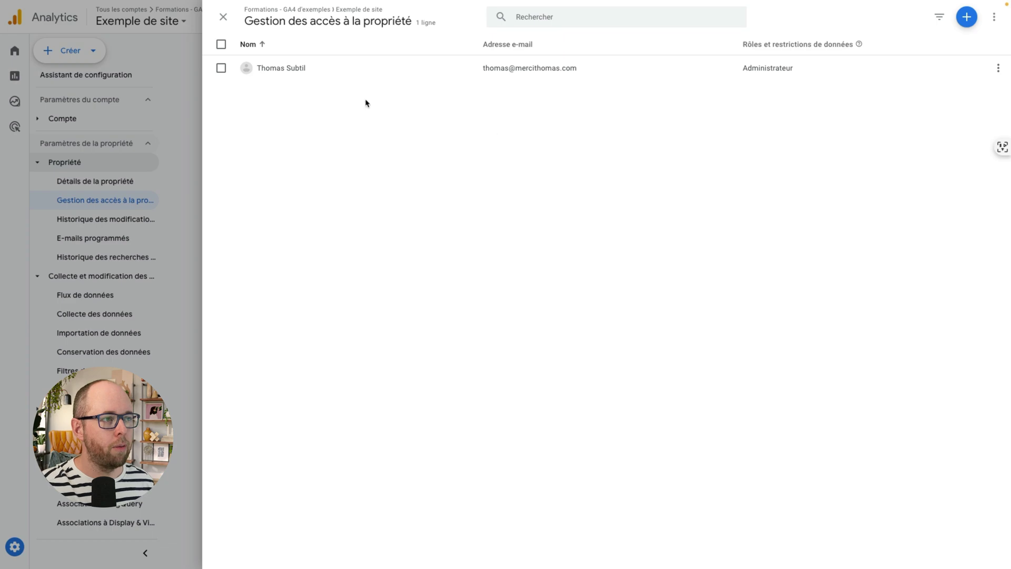
# - Leave the property's access management and open the account-level access management (Gestion des accès au compte)
pyautogui.click(229, 23)
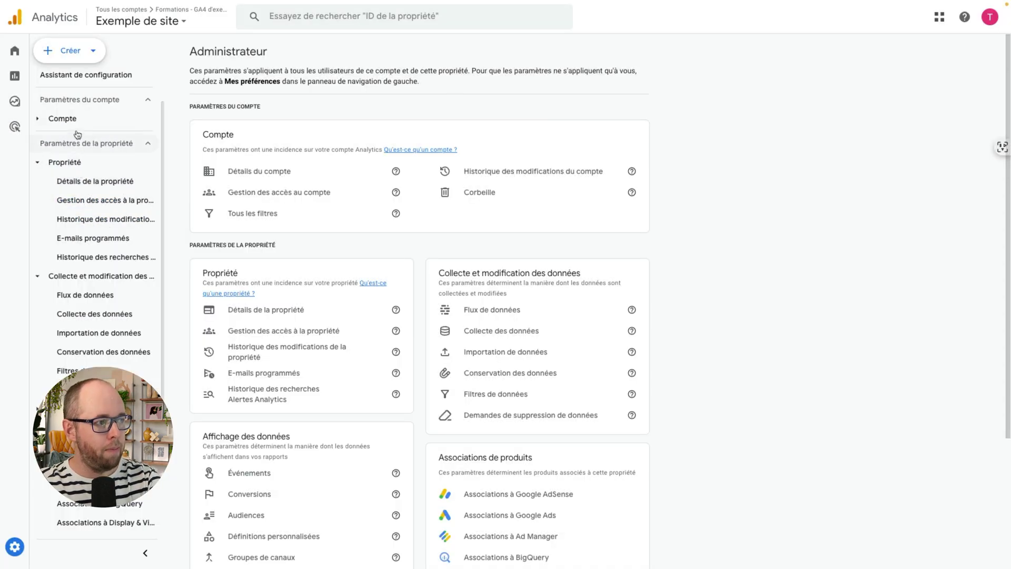
pyautogui.click(63, 119)
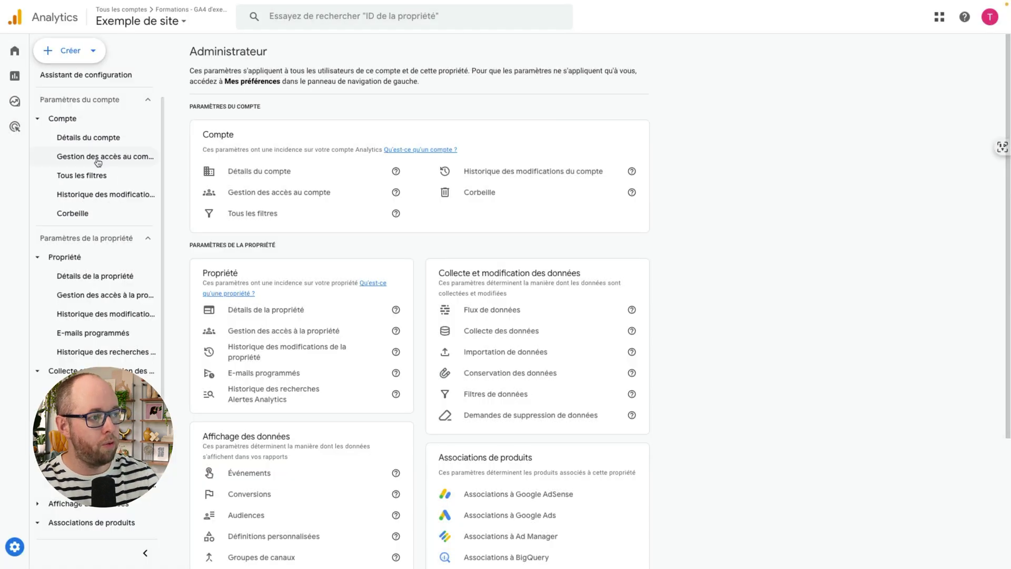
pyautogui.click(98, 162)
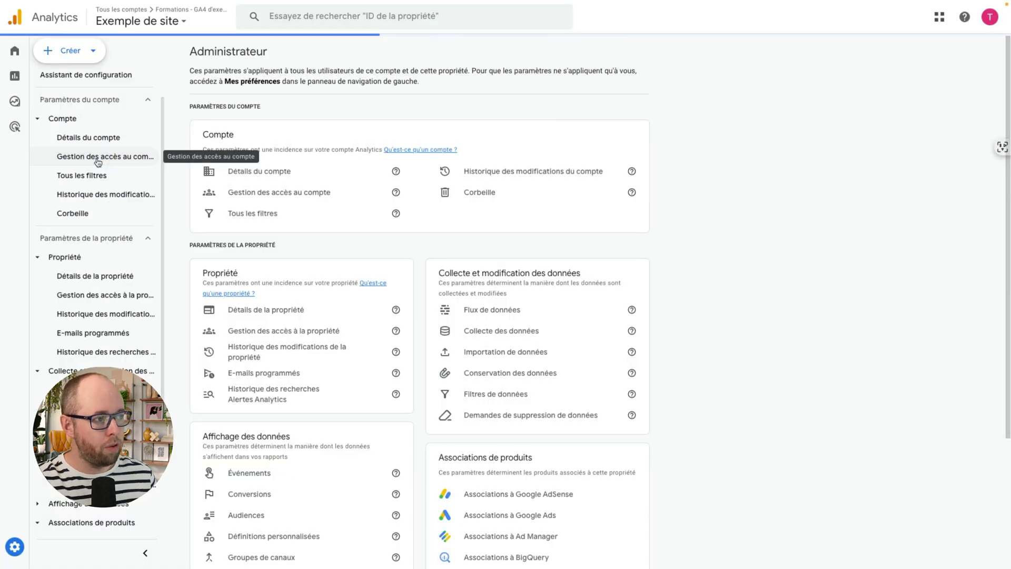